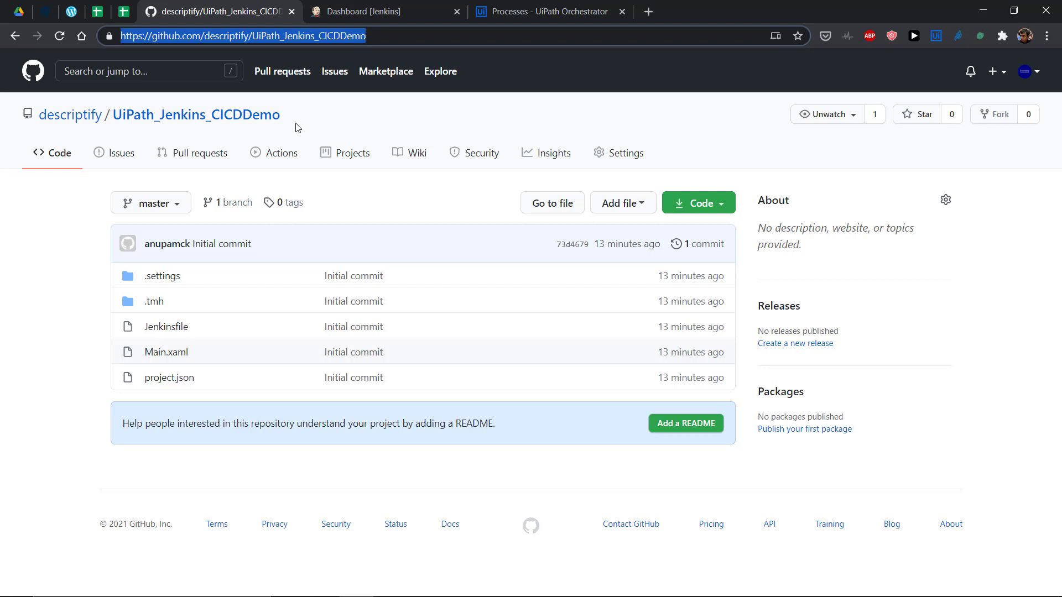
Look over the Jenkins dashboard, the UiPath_Jenkins_CICDDemo repository on GitHub and the processes in UiPath Orchestrator
left_click(349, 6)
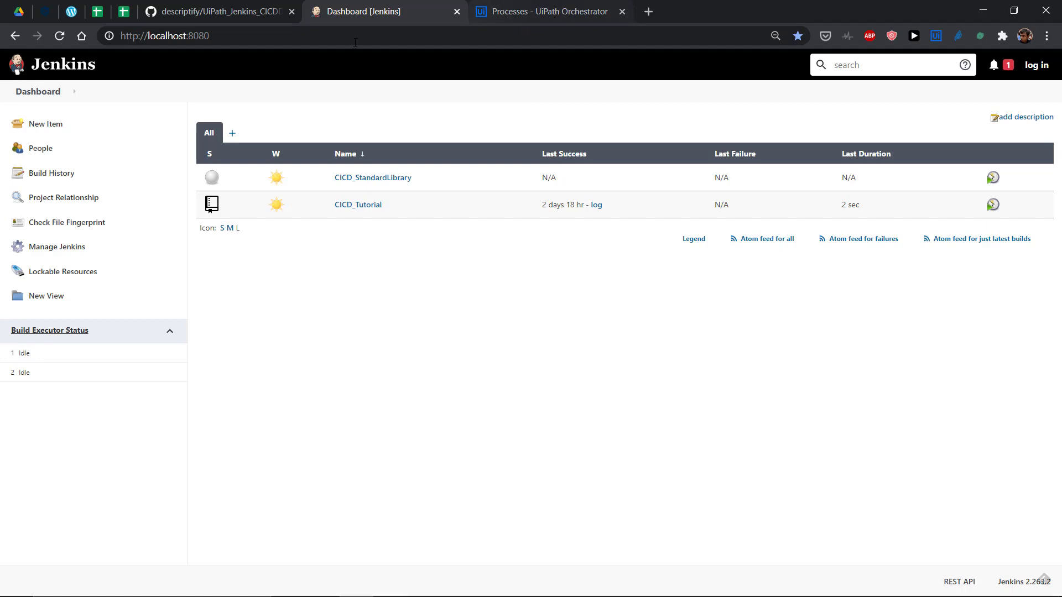
left_click(231, 20)
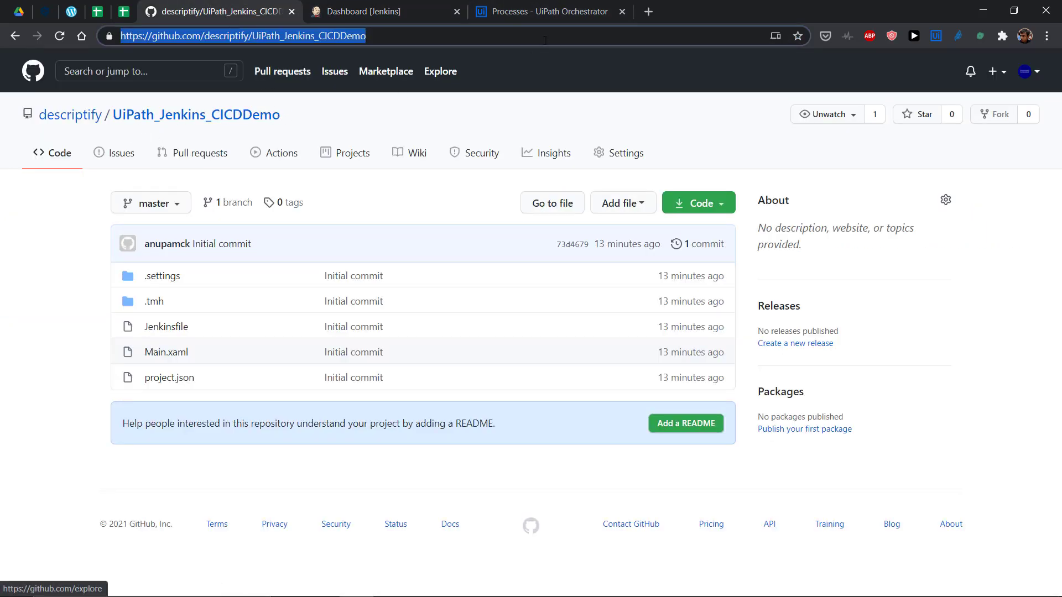
left_click(541, 17)
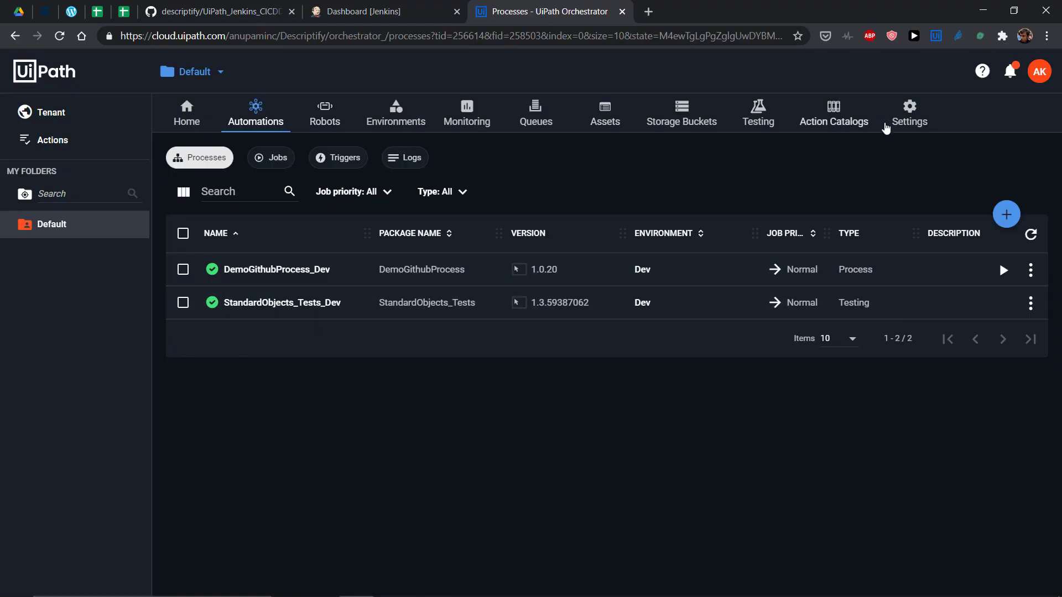
left_click(249, 7)
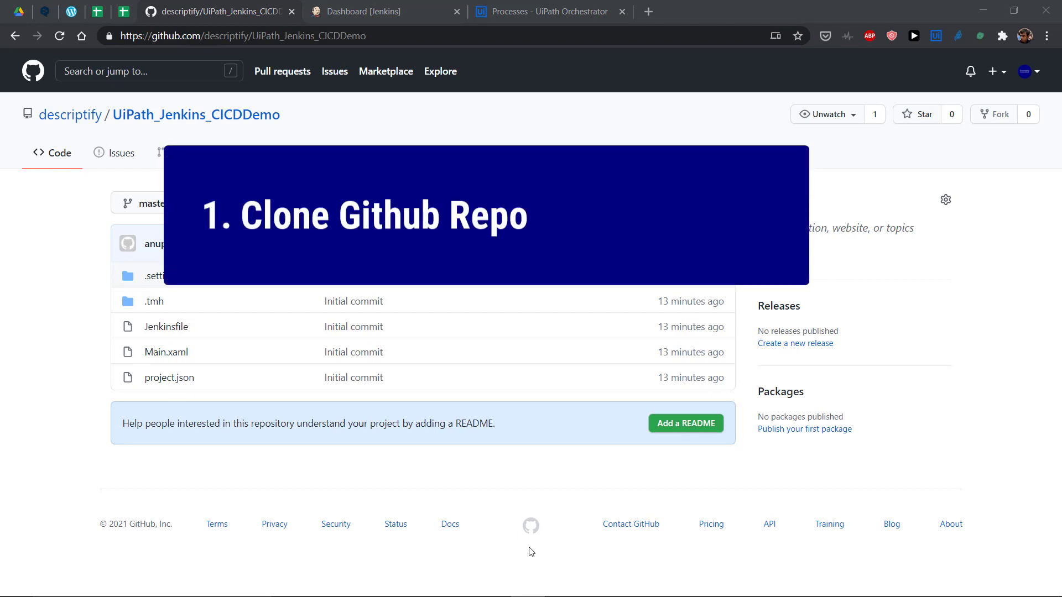
mouse_move(542, 595)
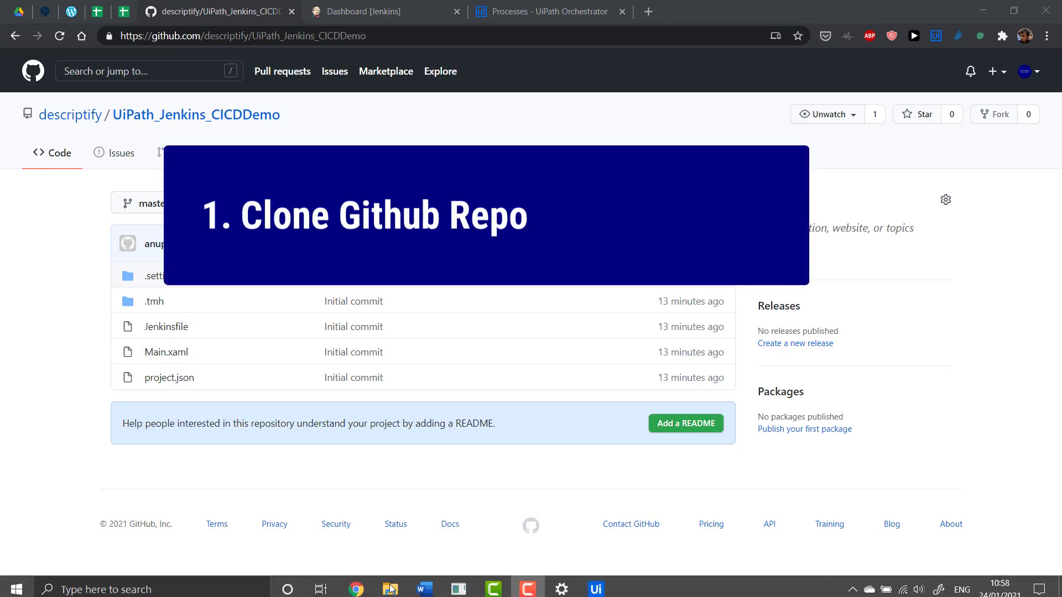
left_click(596, 584)
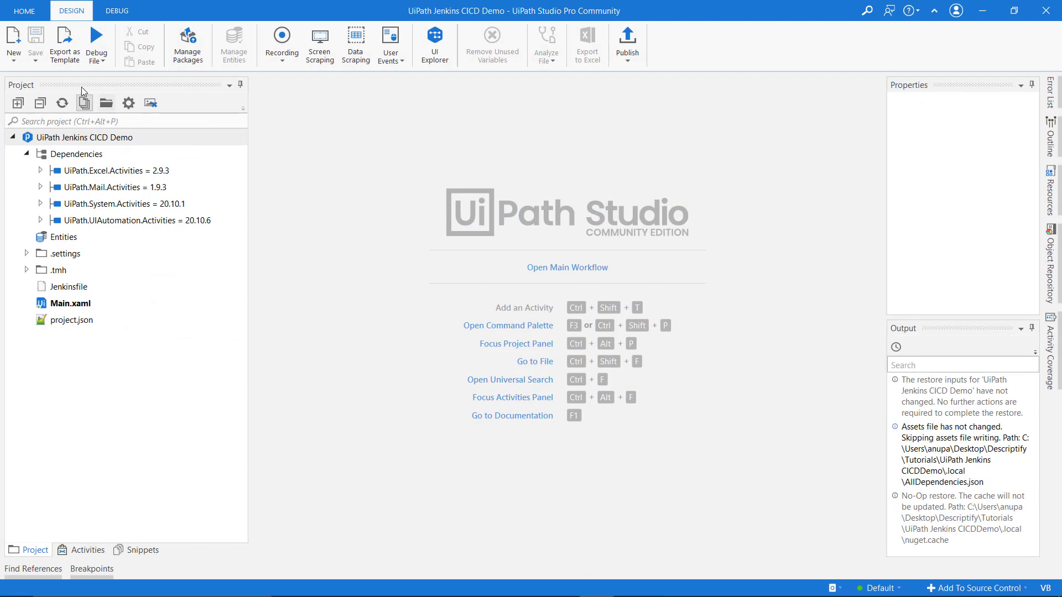
left_click(24, 11)
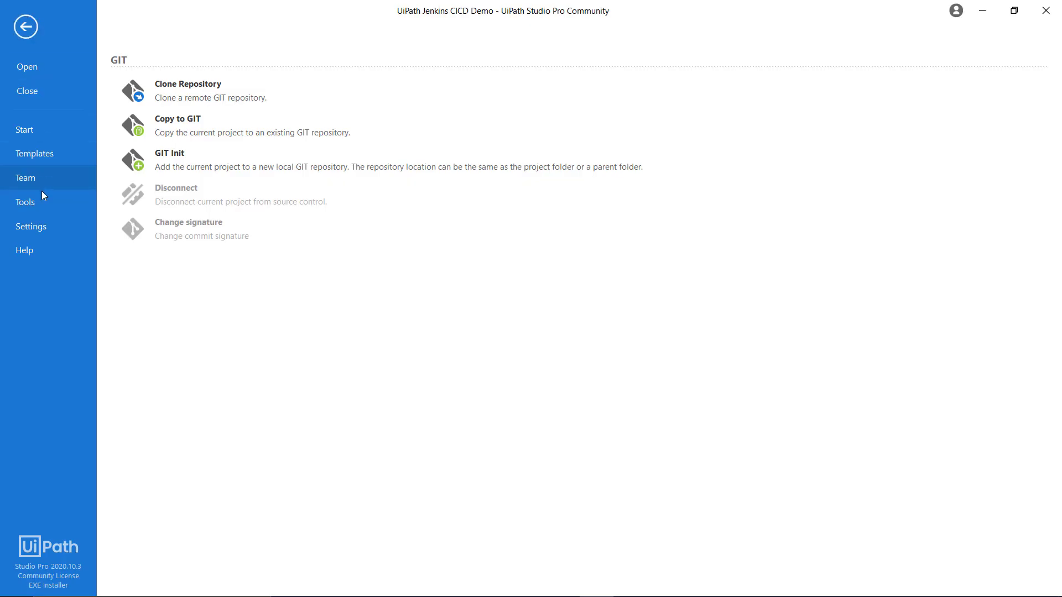
left_click(221, 87)
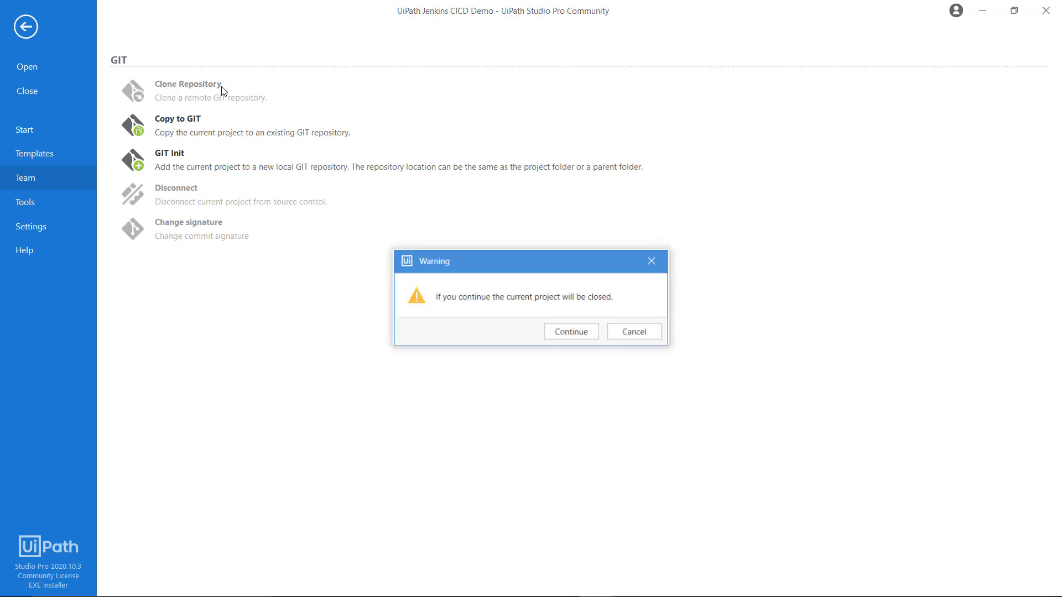
left_click(569, 331)
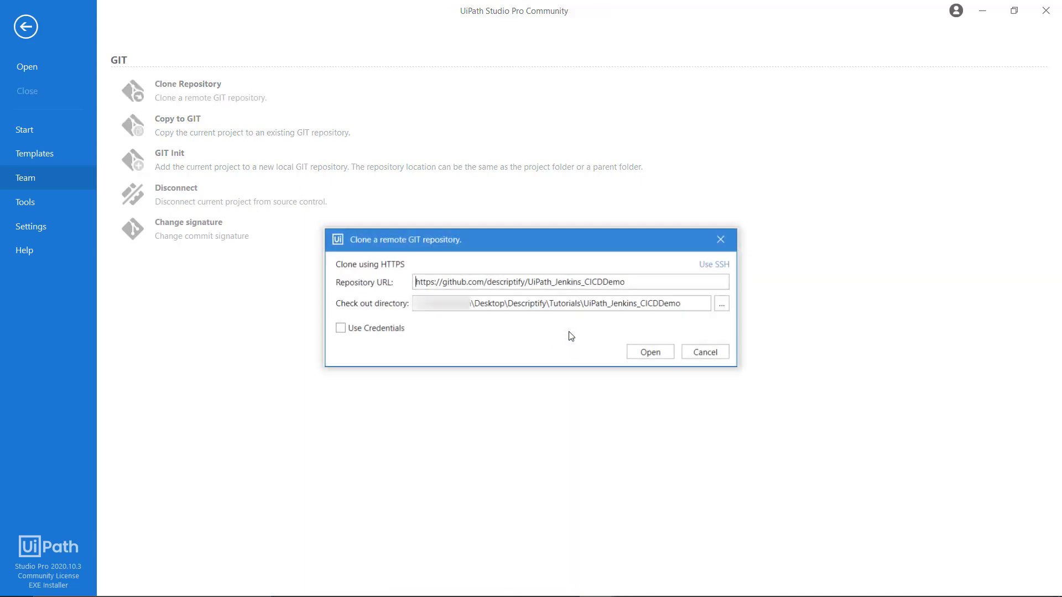
key("ctrl+a")
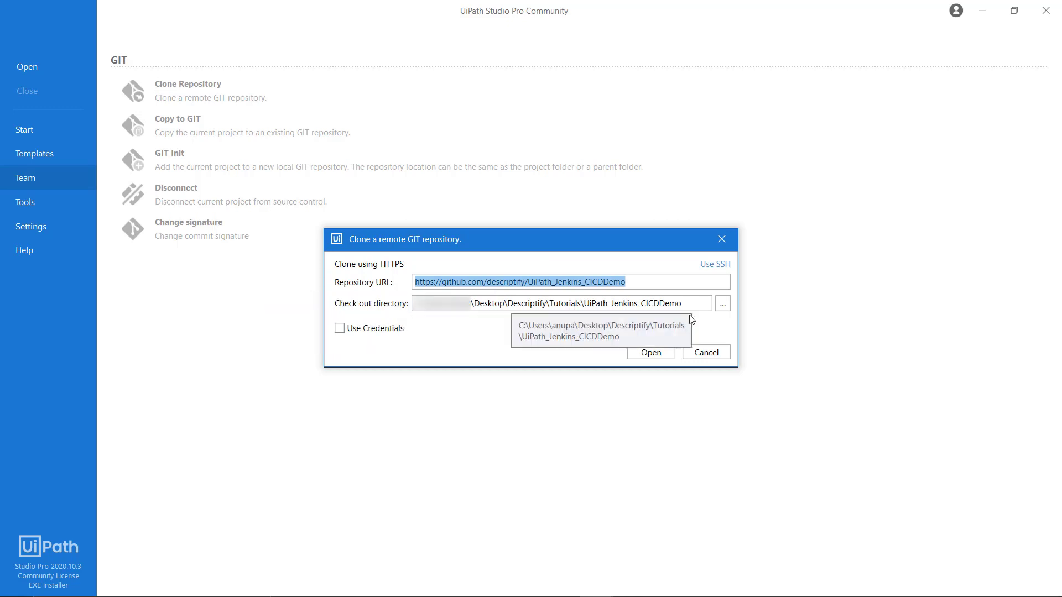
left_click(651, 353)
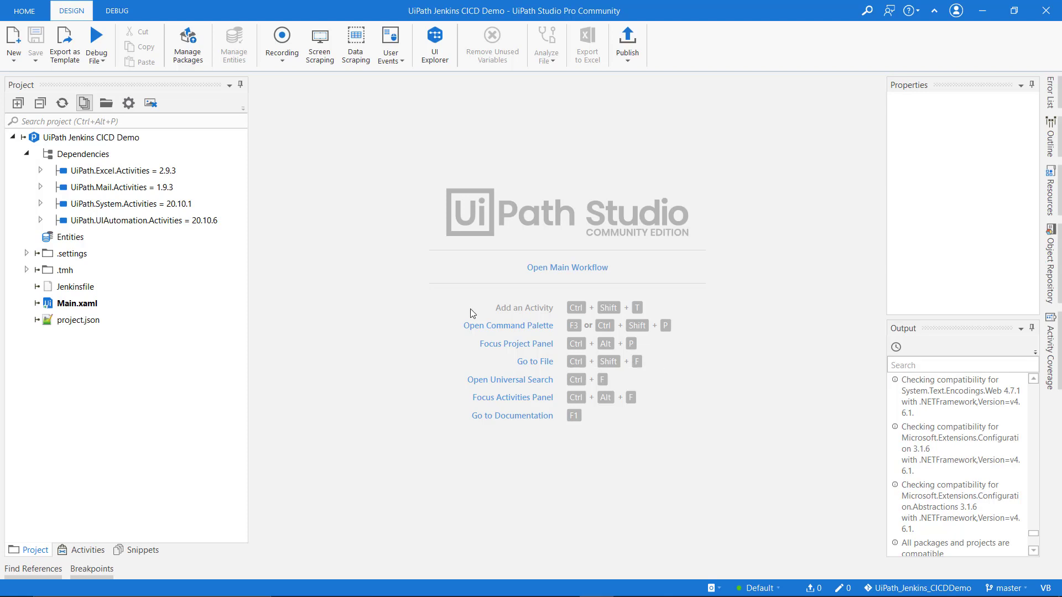
Open the cloned project's Jenkinsfile in Notepad++ and examine the Orchestrator URL, logical name, tenant and folder variables
left_click(75, 286)
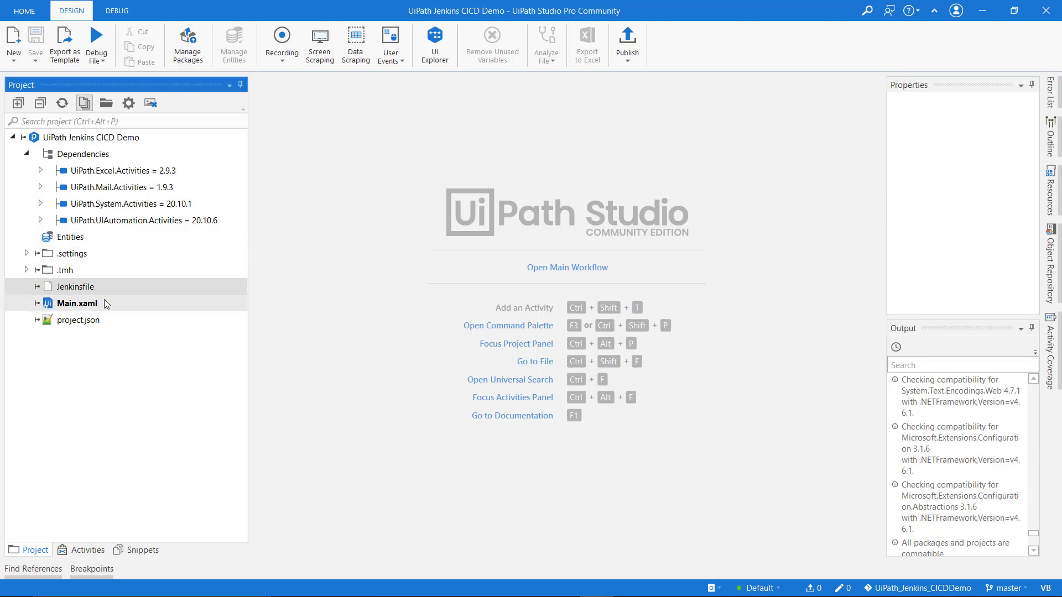
right_click(76, 288)
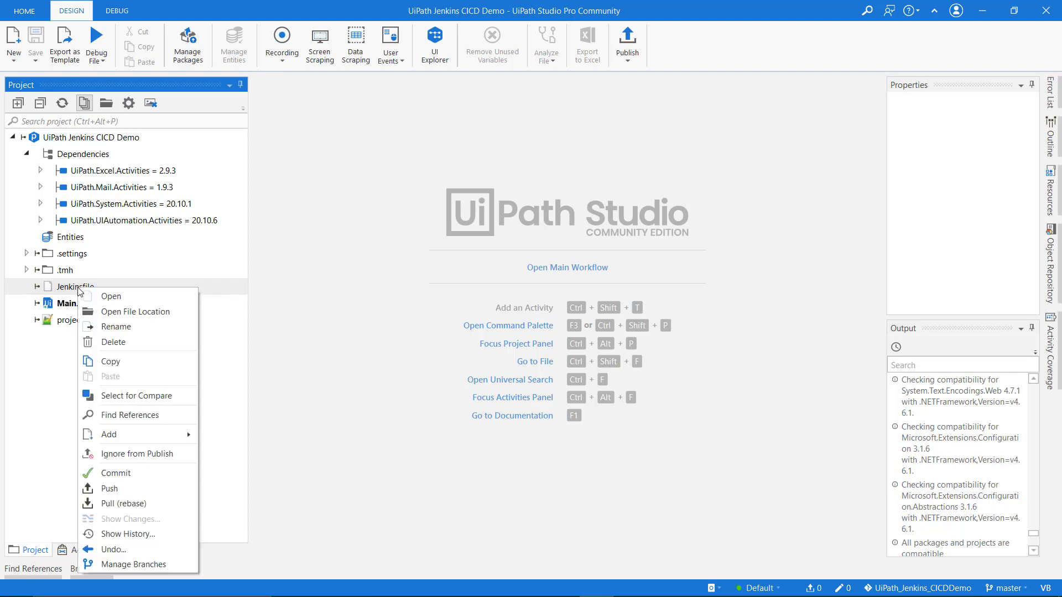
left_click(120, 311)
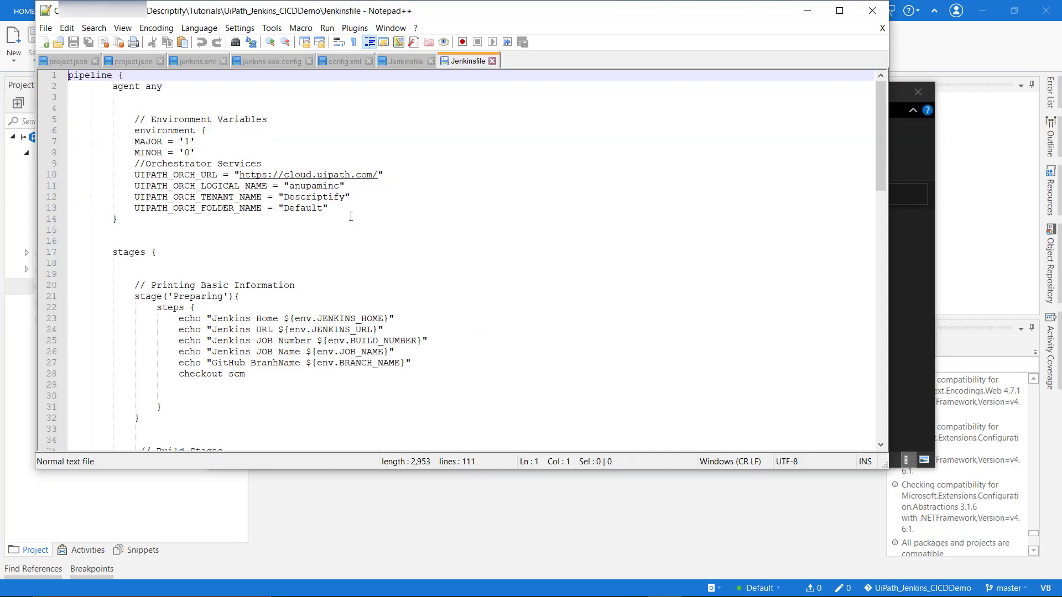
left_click_drag(351, 216, 41, 179)
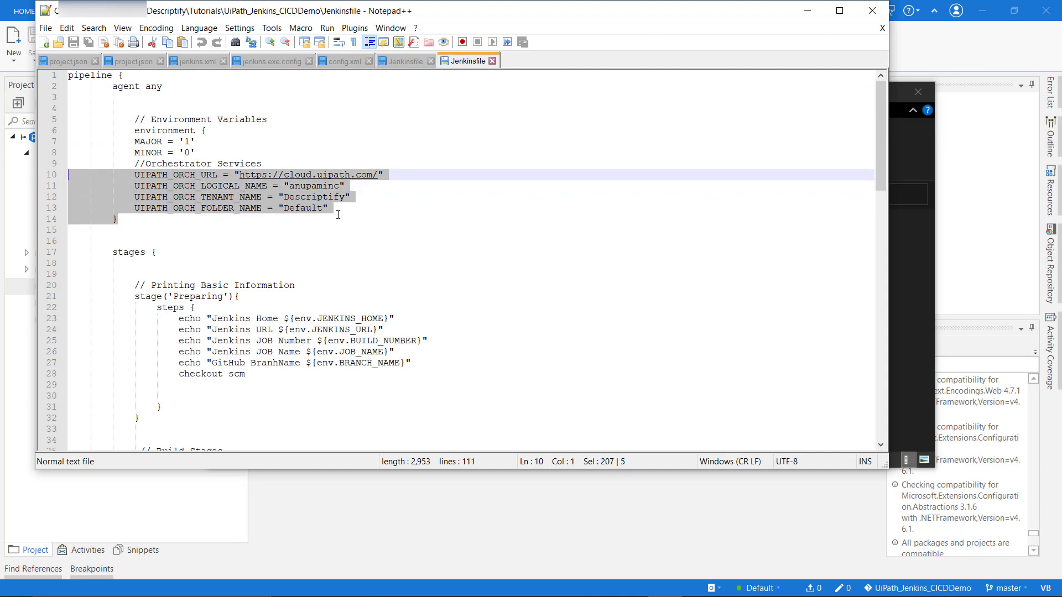
left_click_drag(337, 215, 30, 174)
left_click(305, 223)
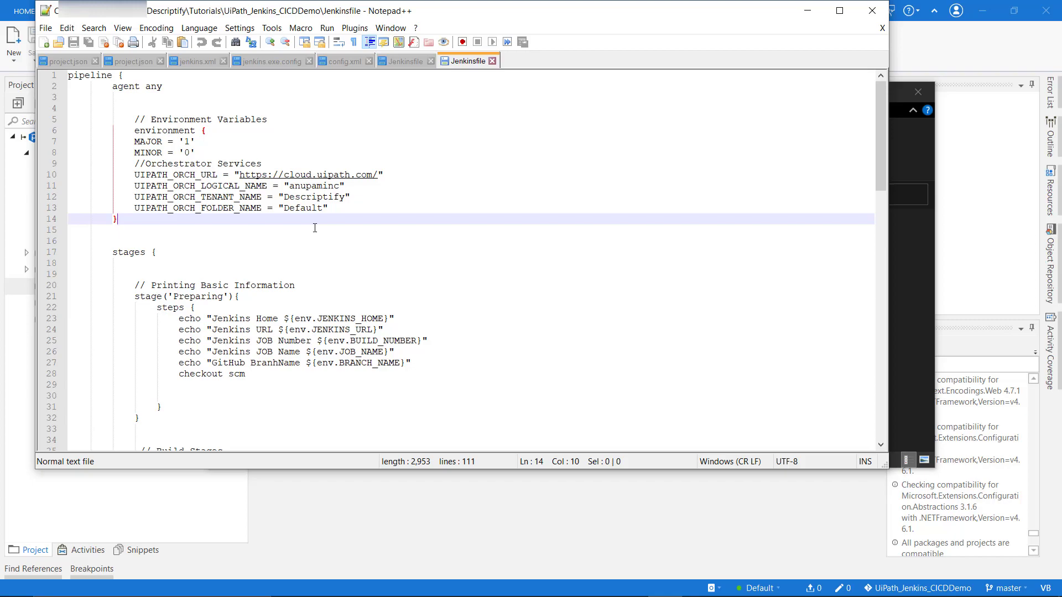
Switch to Jenkins in the browser and create a Multibranch Pipeline item named UiPath_Jenkins_CICDDemo
left_click(315, 585)
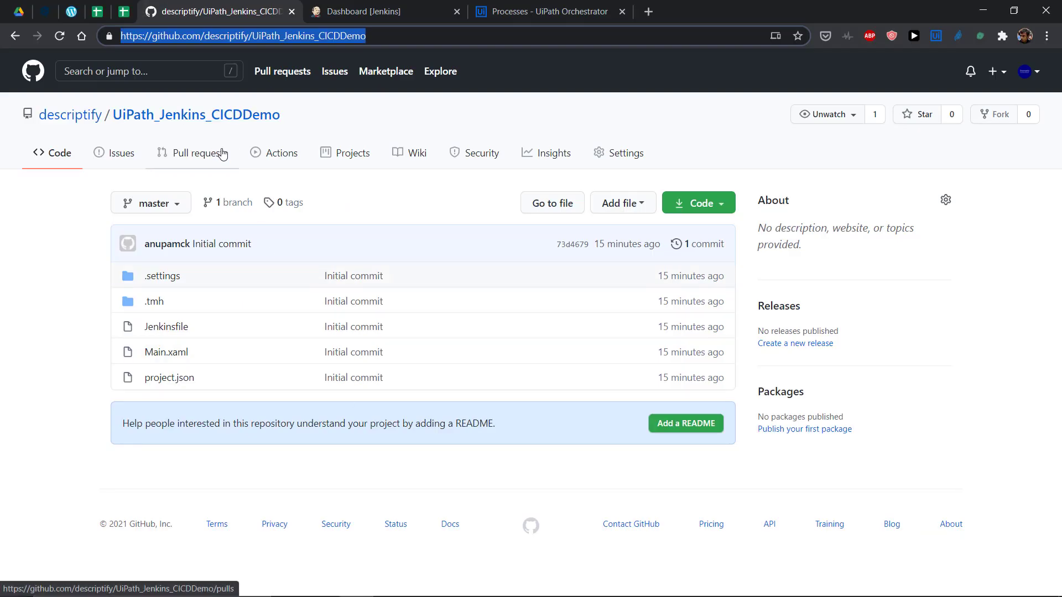
left_click(353, 15)
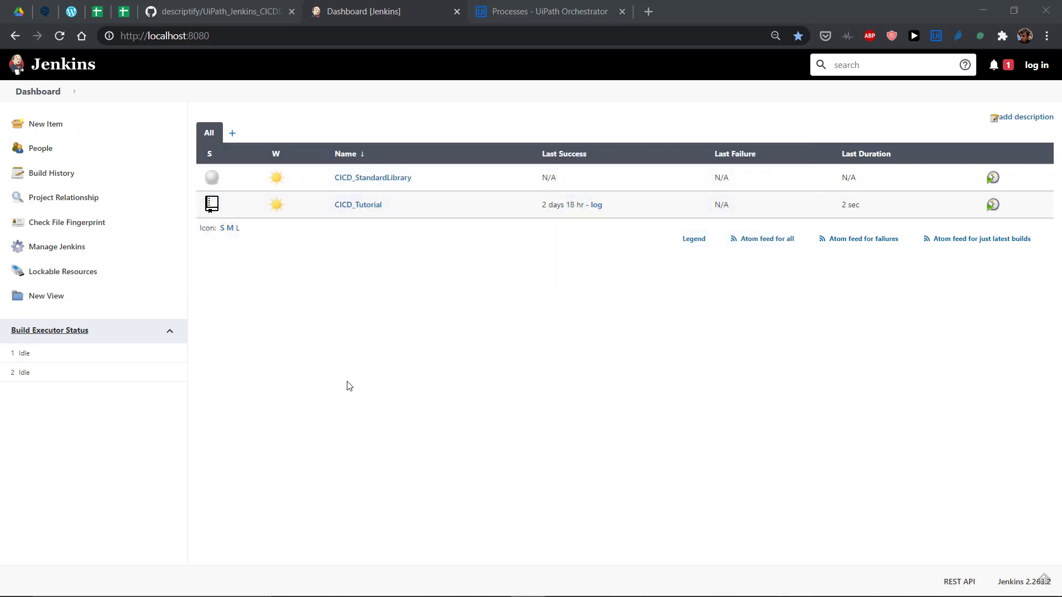
left_click(65, 134)
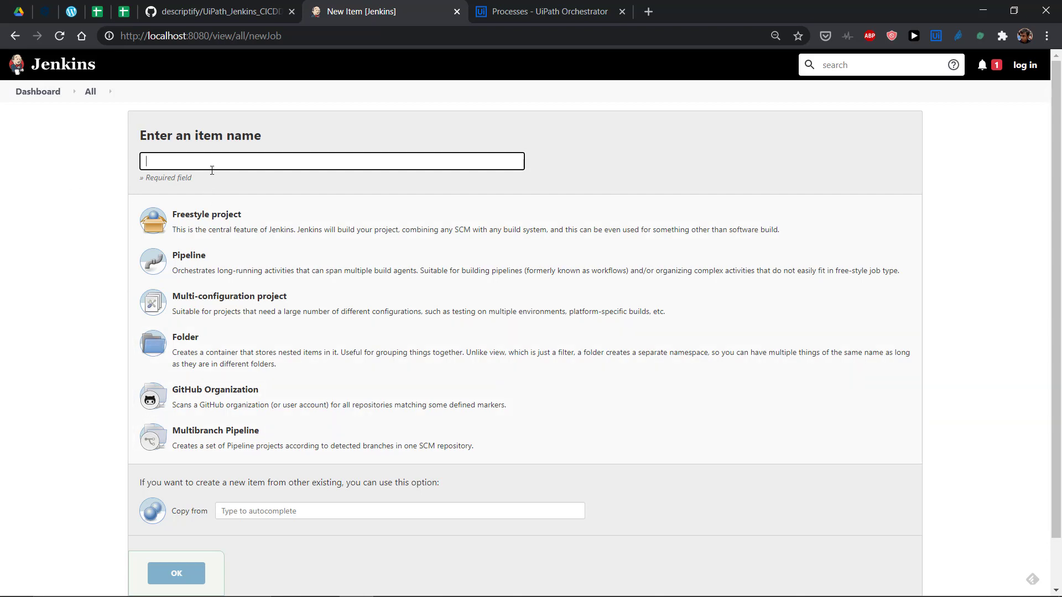
type("i")
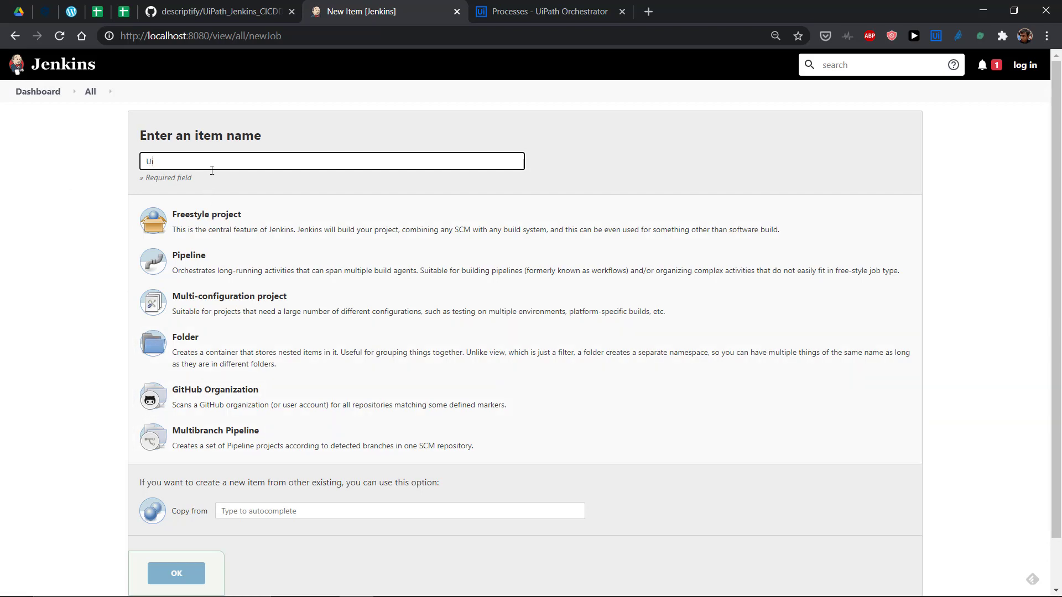
type("Path_Jenkins_CICD")
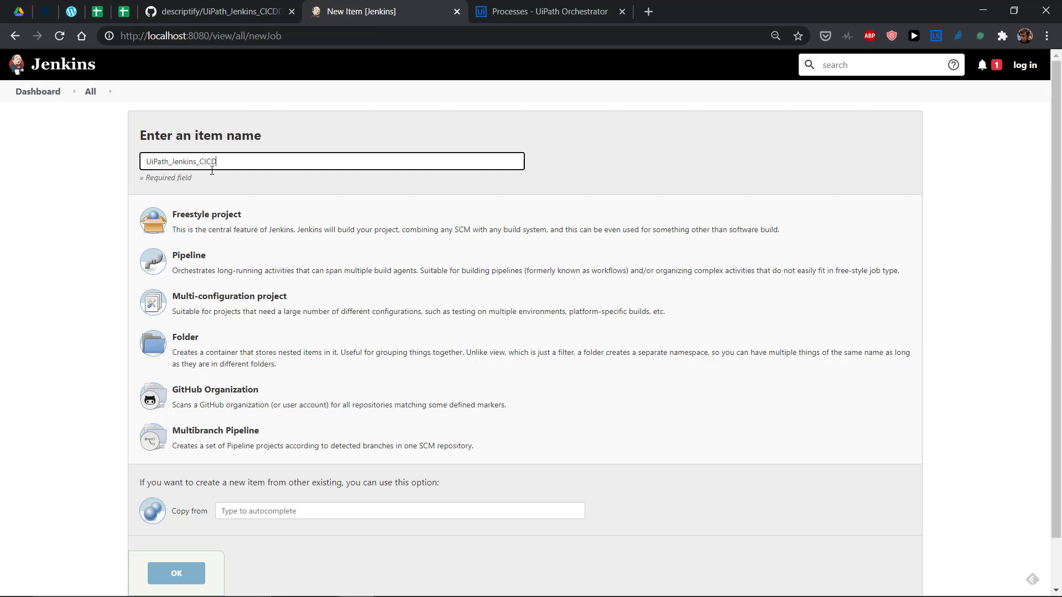
type("Demo")
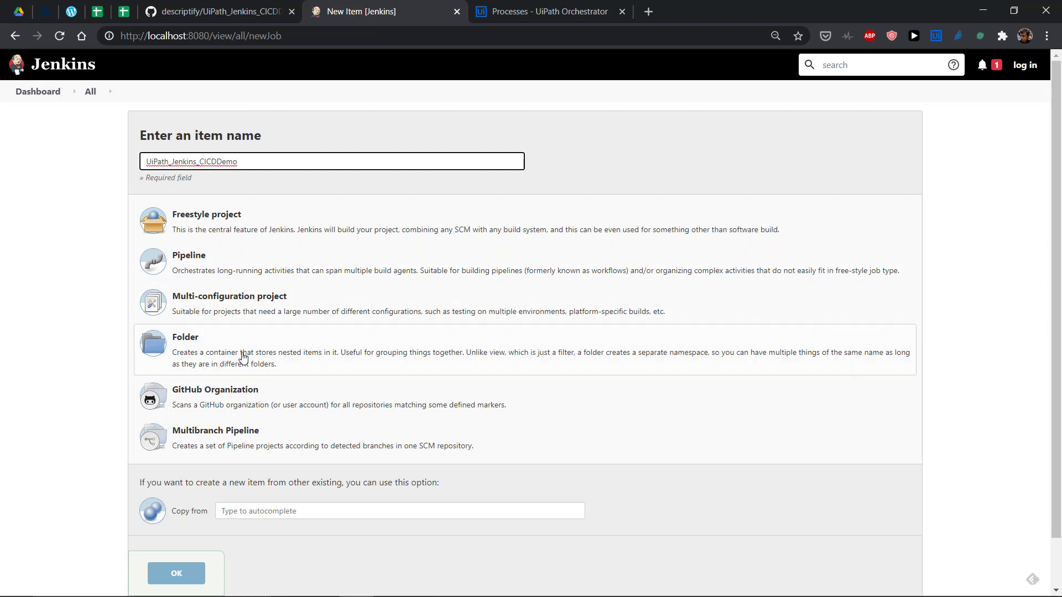
left_click(248, 438)
left_click(203, 577)
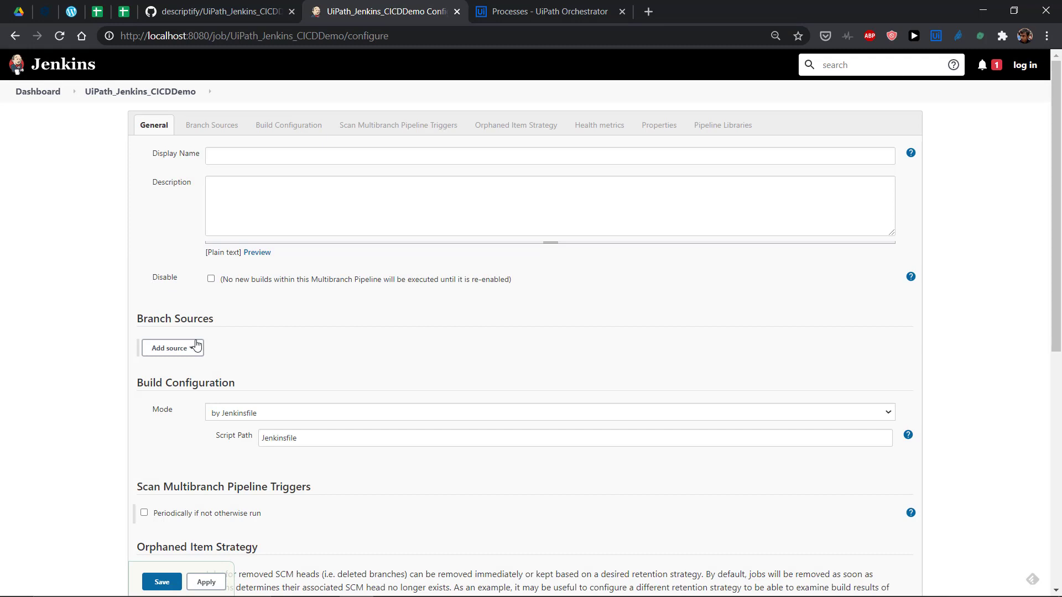
left_click(193, 347)
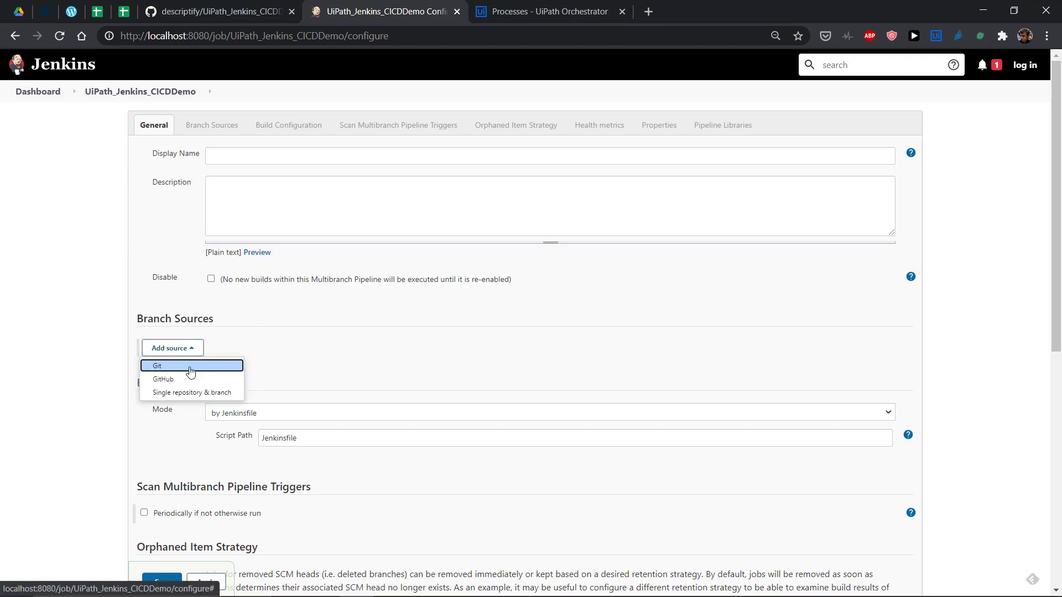
left_click(187, 387)
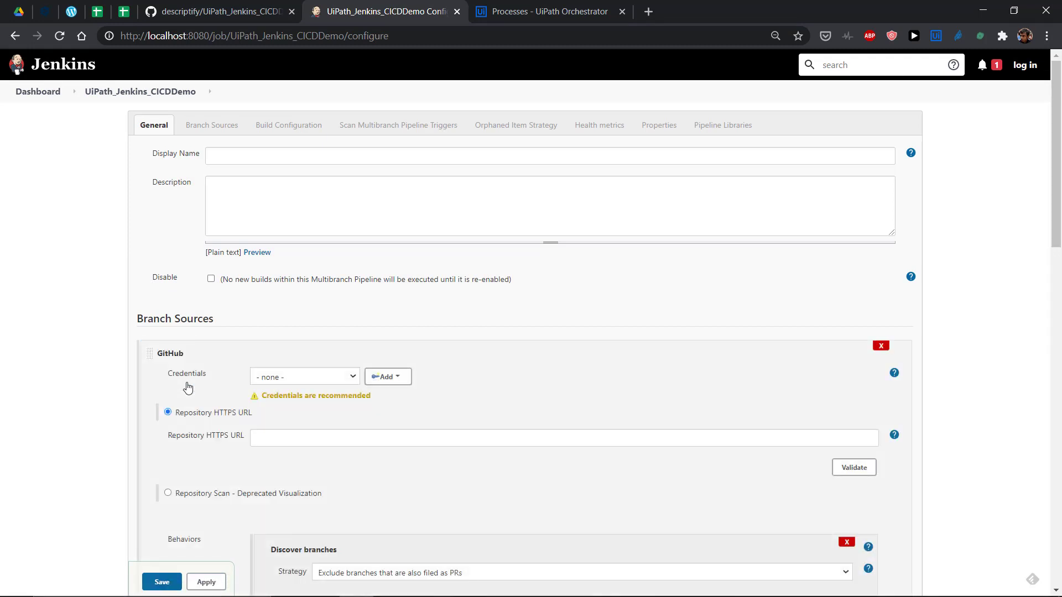
scroll(187, 66, "down", 1)
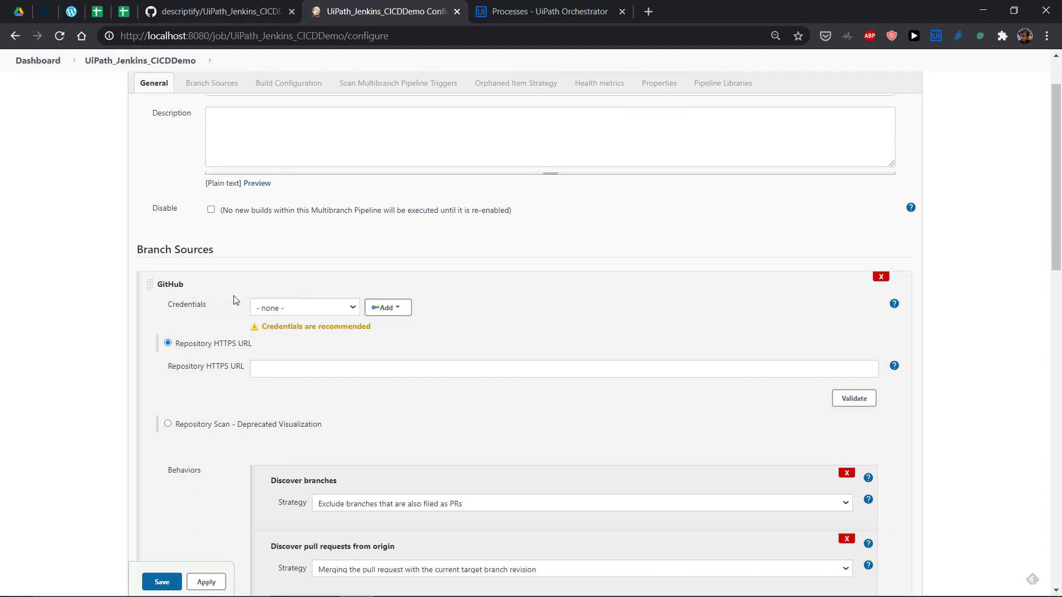
left_click(215, 5)
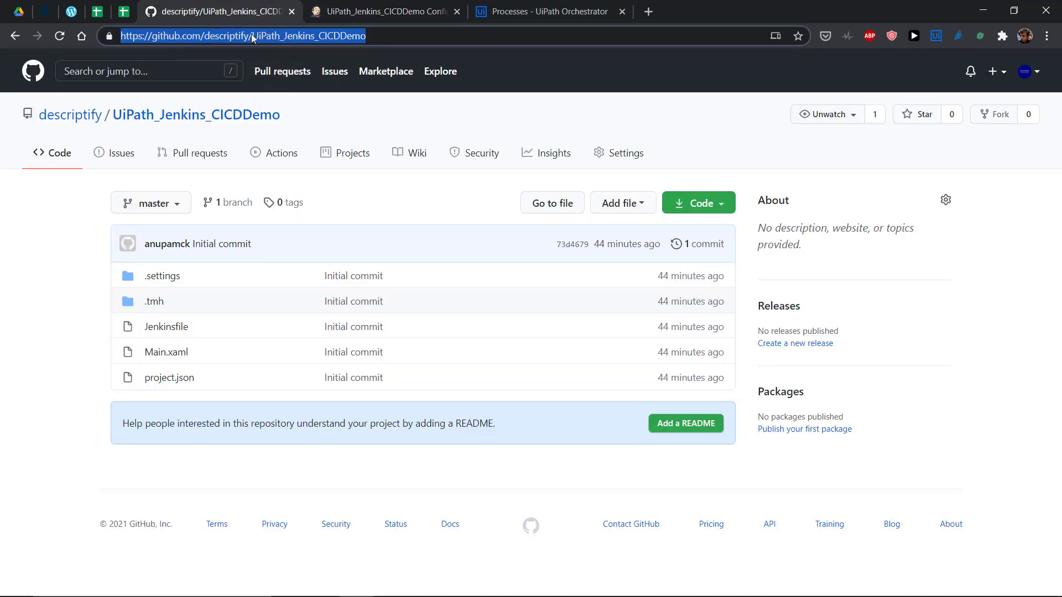
left_click(390, 6)
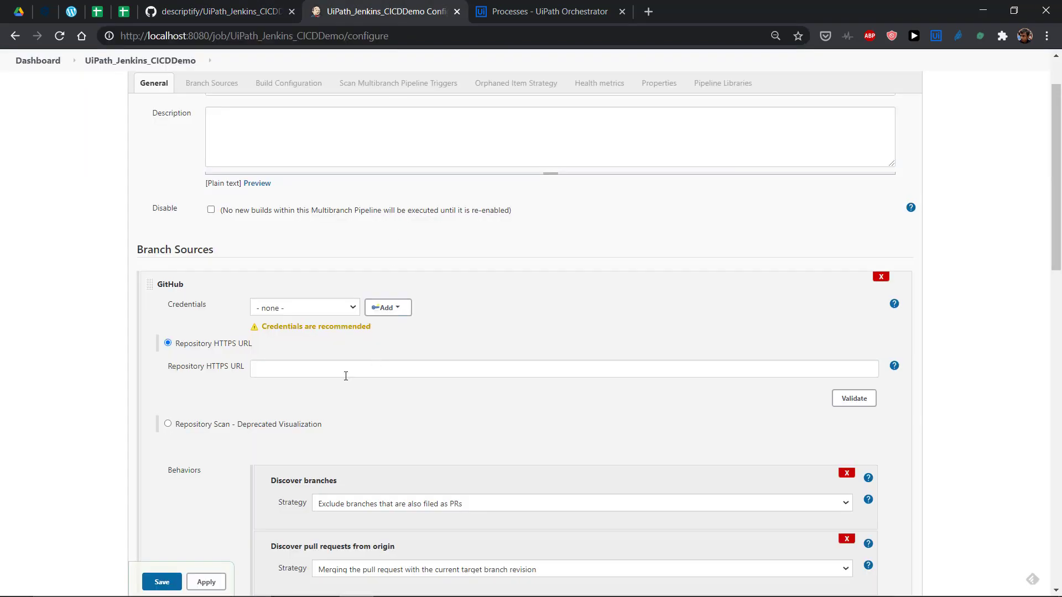
left_click(346, 369)
type("https://github.com/descriptify/UiPath_Jenkins_CICDDemo")
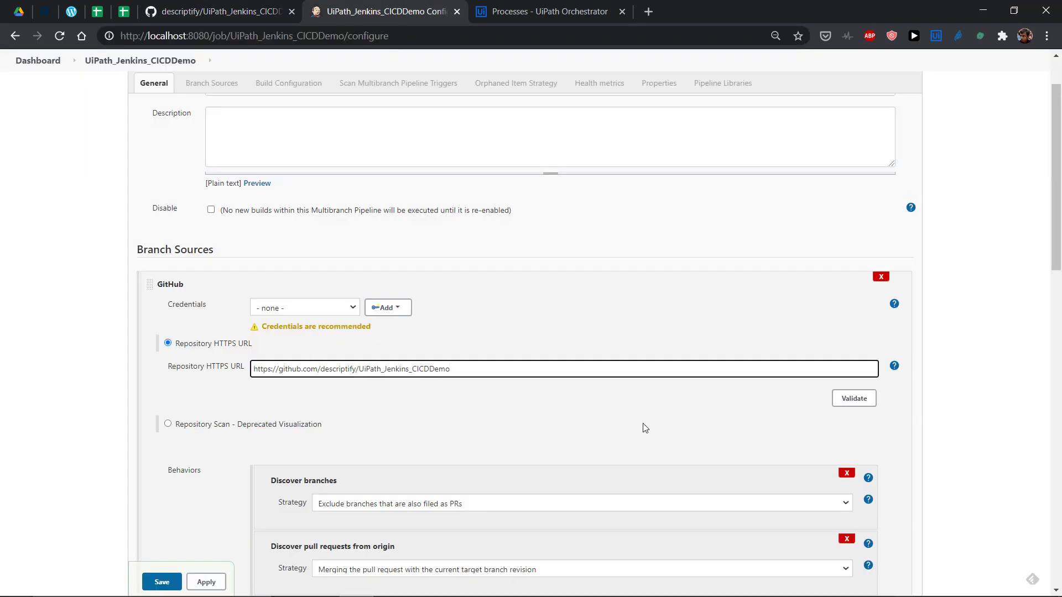
left_click(855, 408)
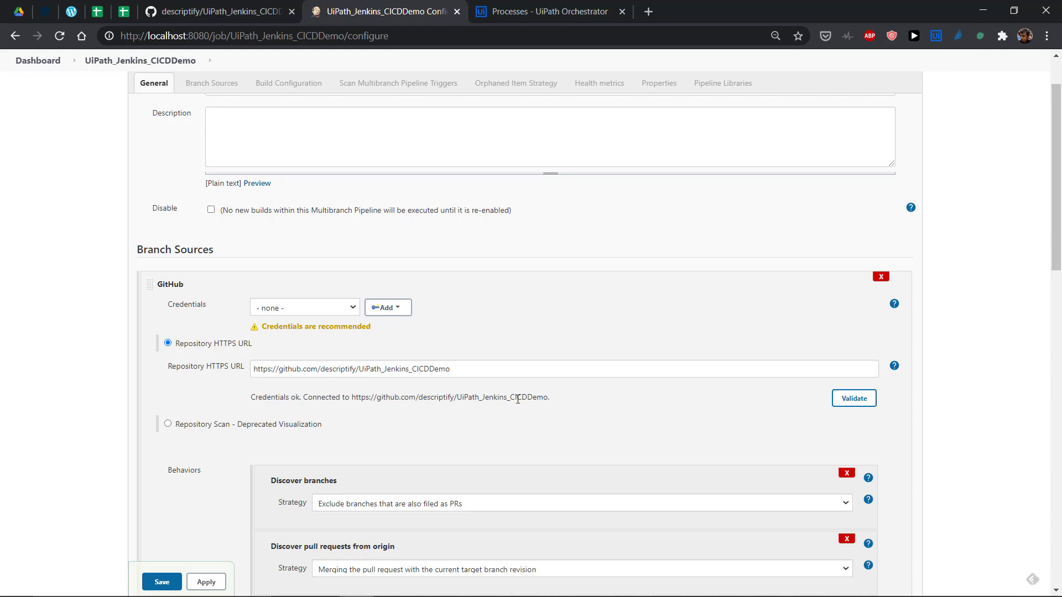
scroll(520, 402, "down", 3)
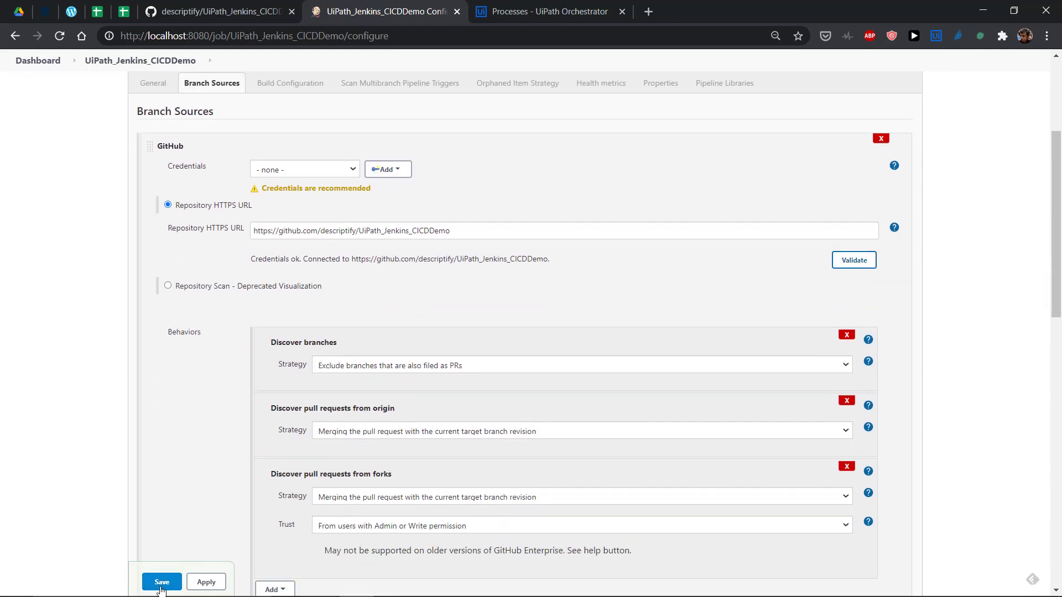
left_click(161, 582)
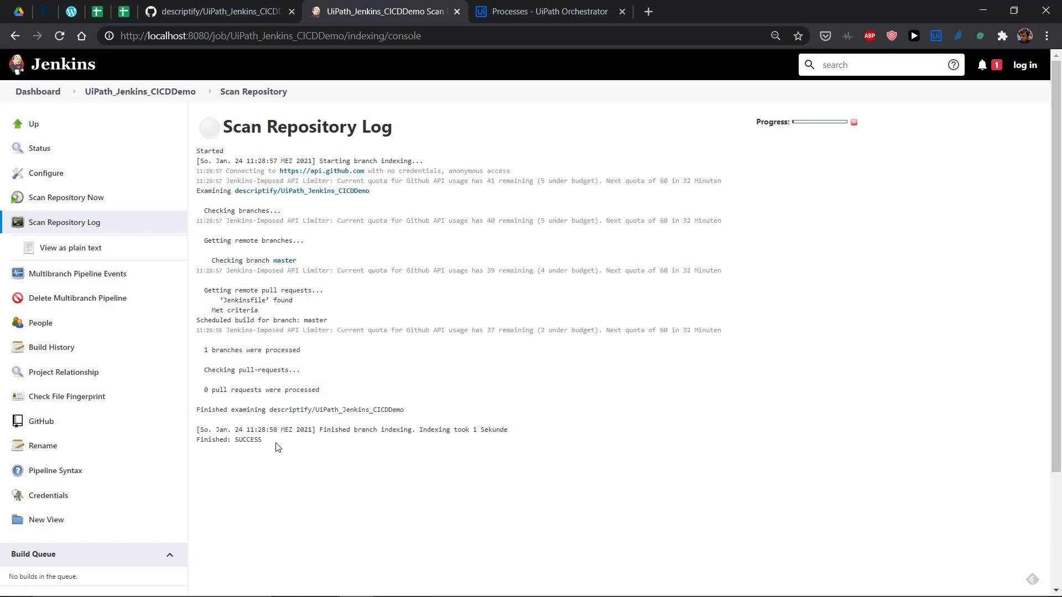
Check the end of the repository scan log and view the master branch's build stages in the UiPath_Jenkins_CICDDemo pipeline
left_click_drag(278, 447, 202, 455)
left_click(256, 475)
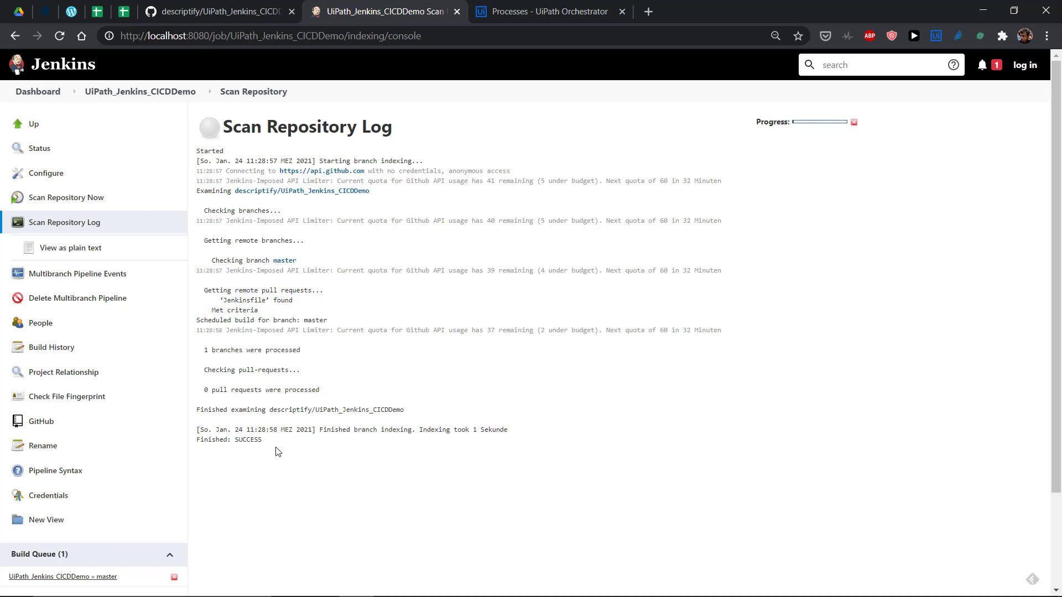
left_click(149, 94)
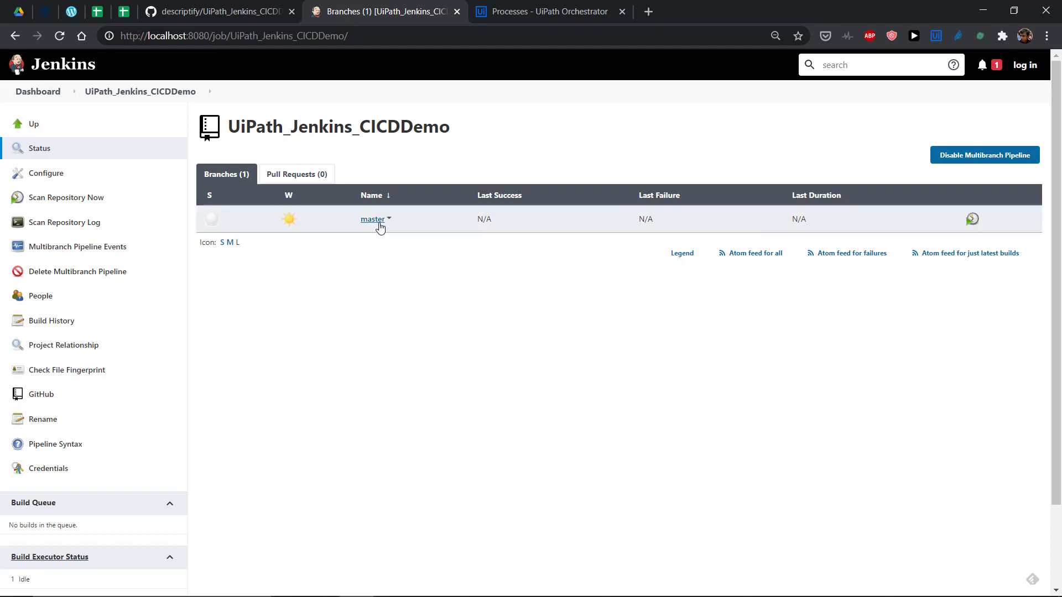
left_click(379, 223)
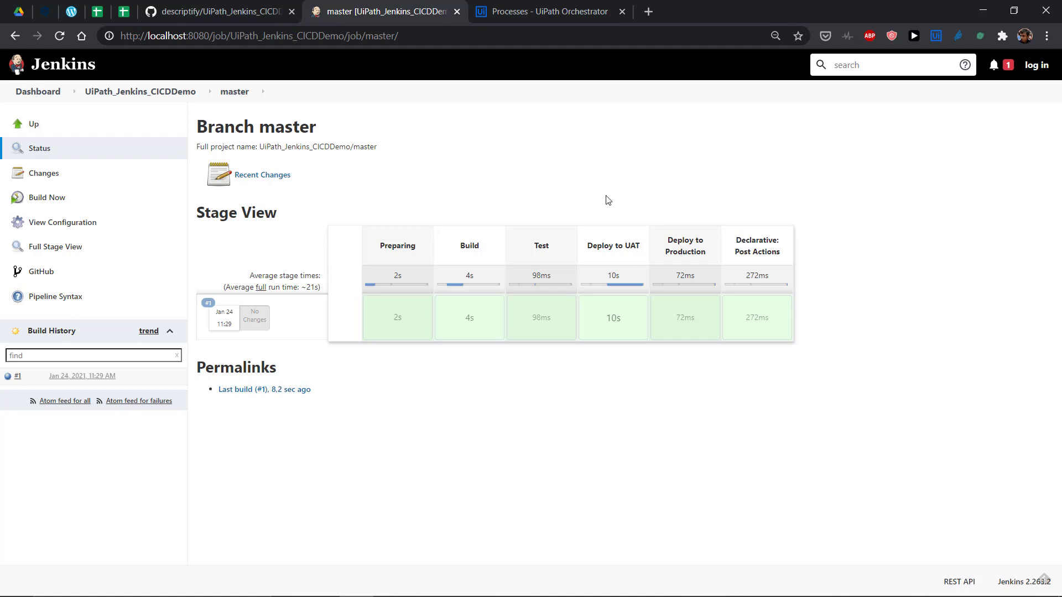
Switch to UiPath Orchestrator, refresh the process list and check the deployed UiPath.Jenkins.CICD.Demo_Dev process
left_click(579, 18)
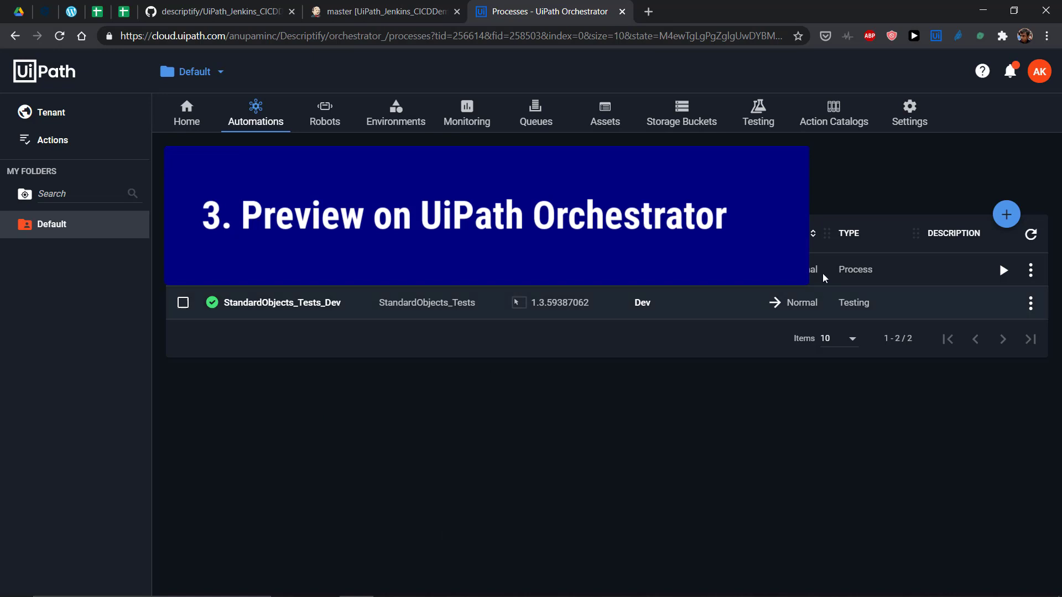
left_click(1031, 234)
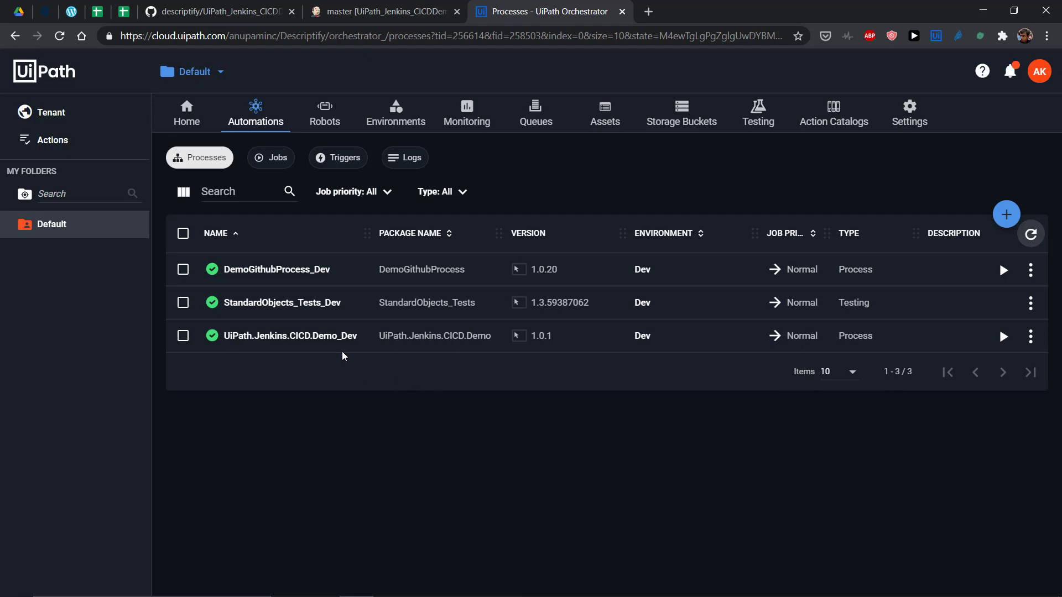
left_click_drag(358, 341, 225, 344)
left_click(328, 422)
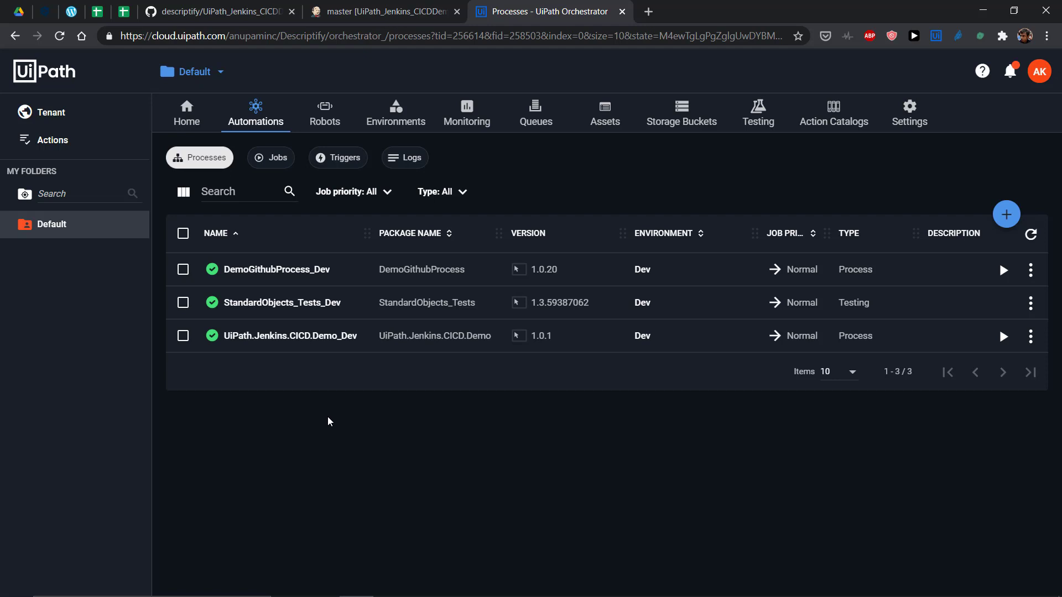
Switch to UiPath Studio, open Main.xaml and examine the Message Box's text expression without changing it
left_click(605, 582)
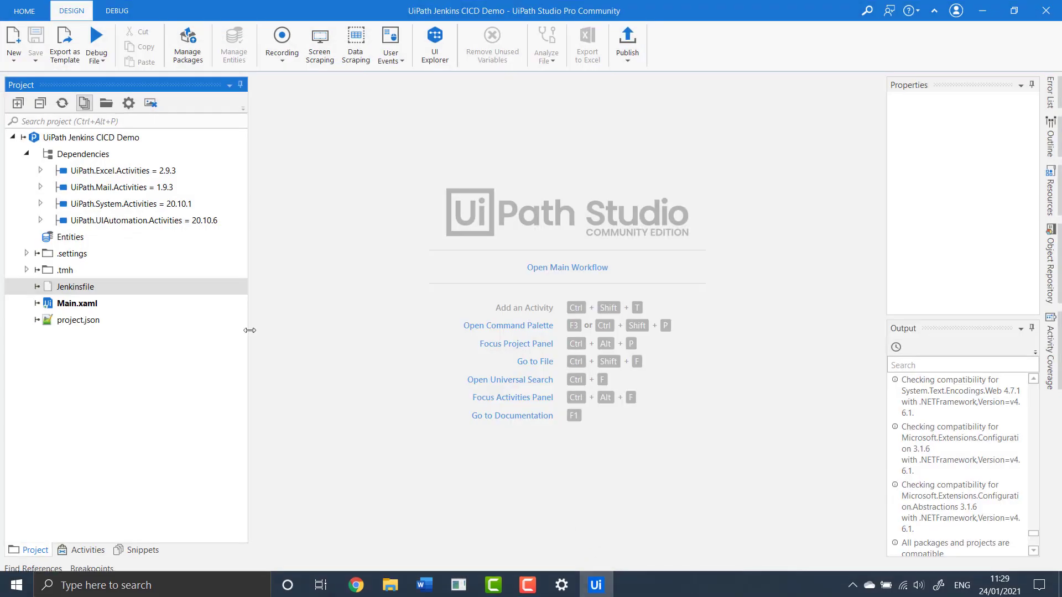
left_click(77, 303)
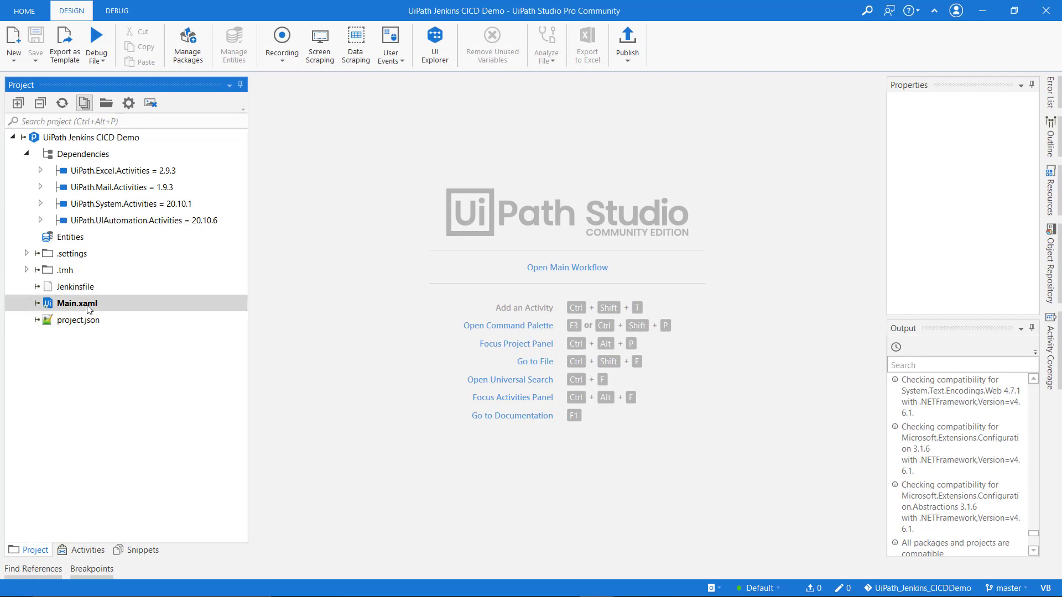
double_click(87, 307)
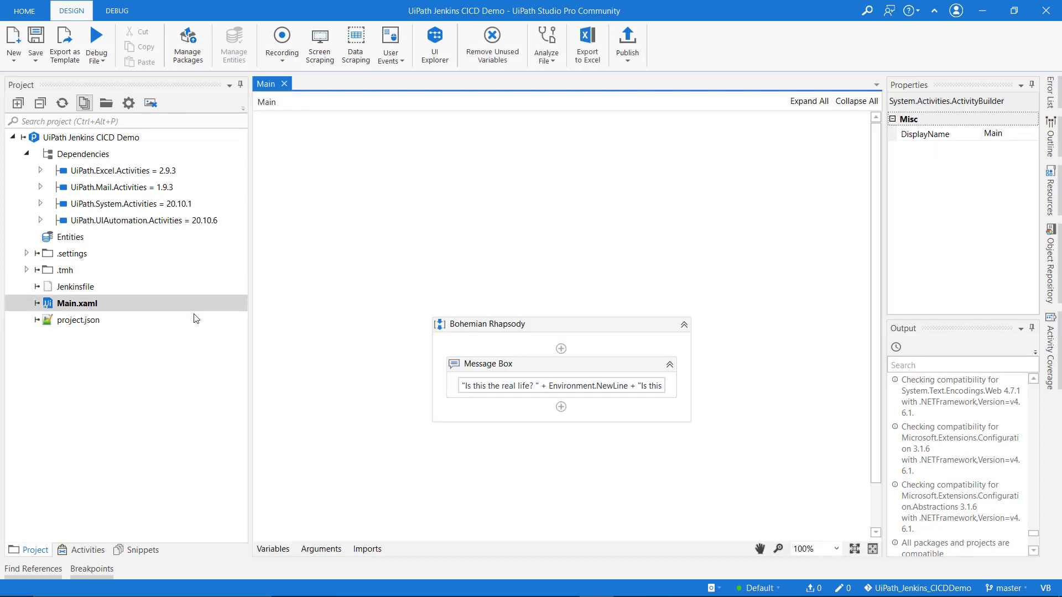
left_click(597, 374)
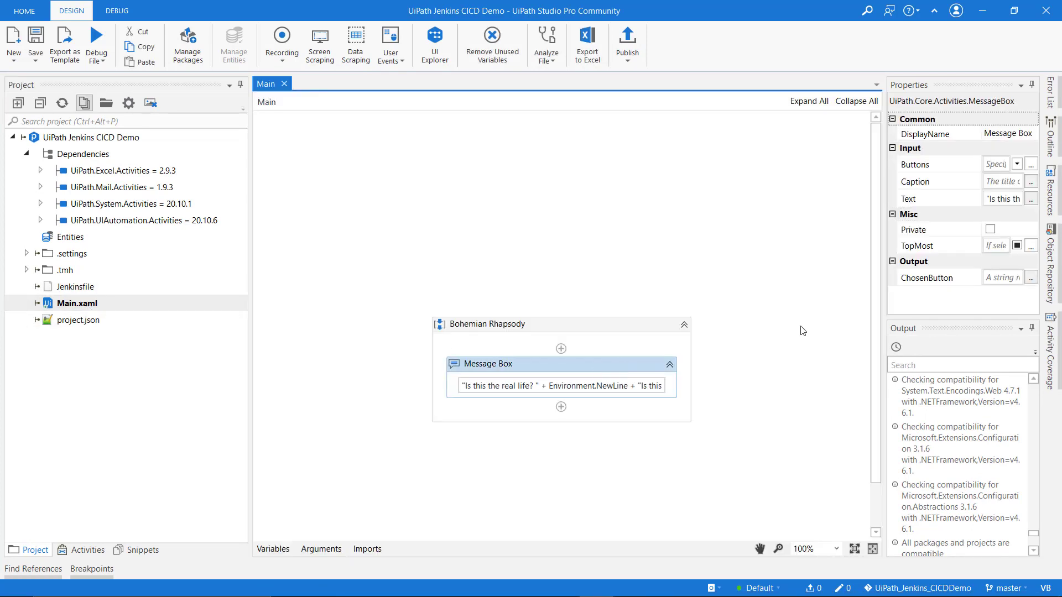
left_click(1030, 199)
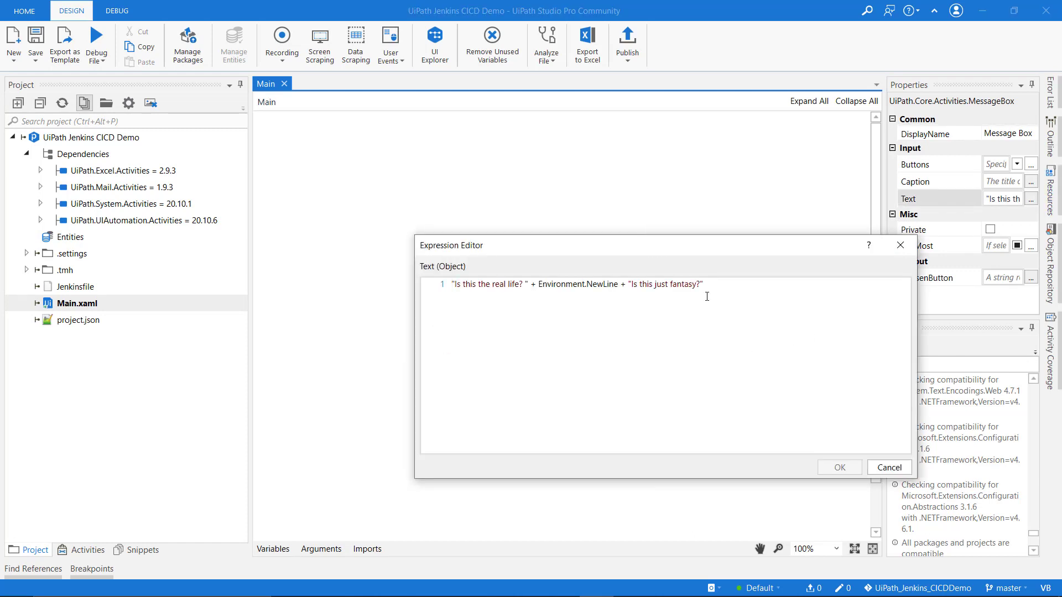
left_click_drag(704, 293, 407, 317)
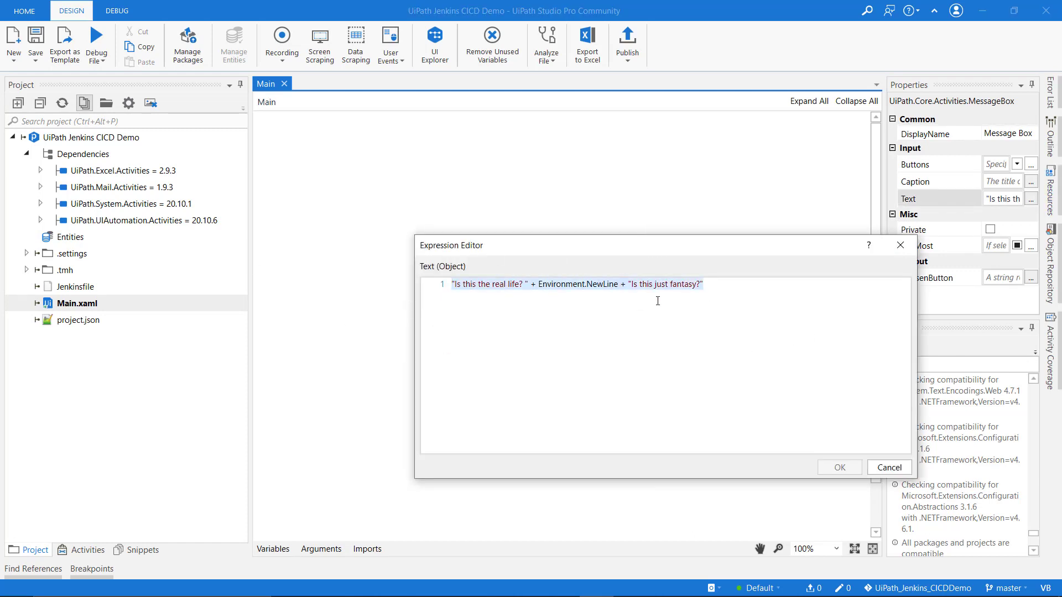
left_click(888, 467)
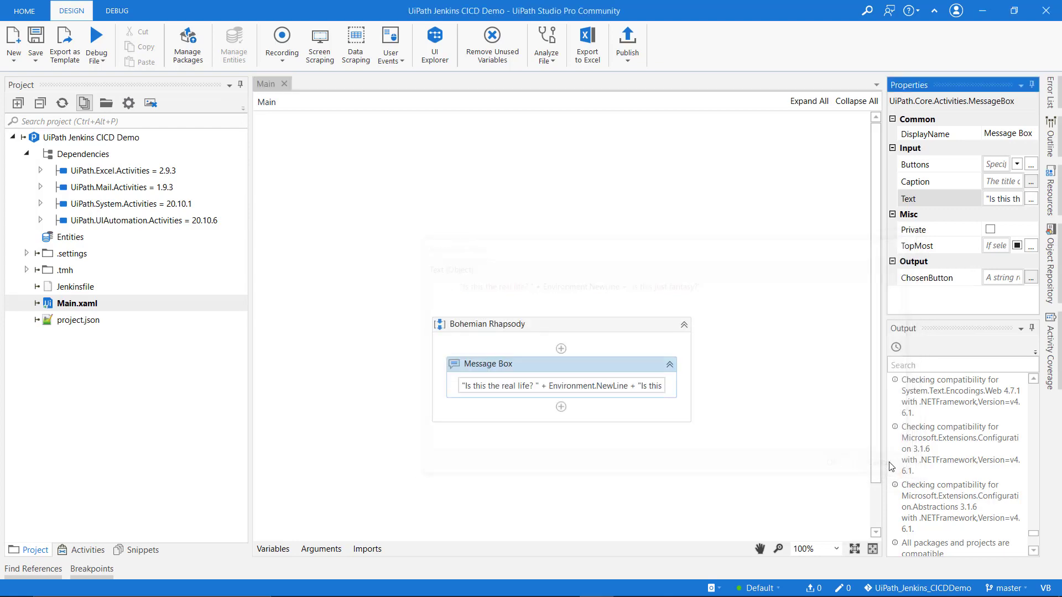
Return to Orchestrator and start a job for UiPath.Jenkins.CICD.Demo_Dev on the available robot
left_click(987, 11)
left_click(1003, 336)
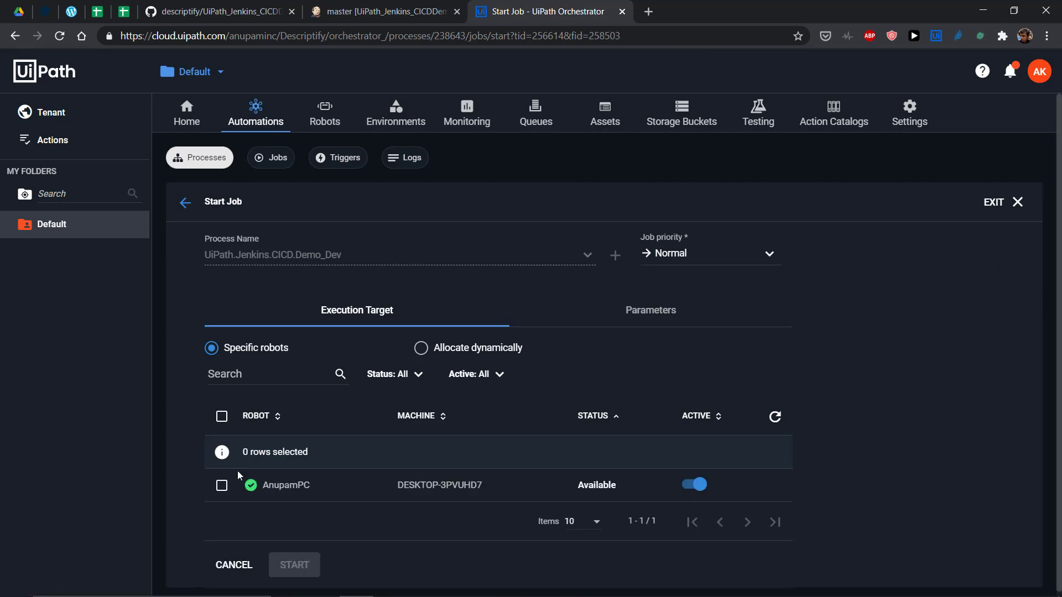
left_click(221, 485)
left_click(293, 564)
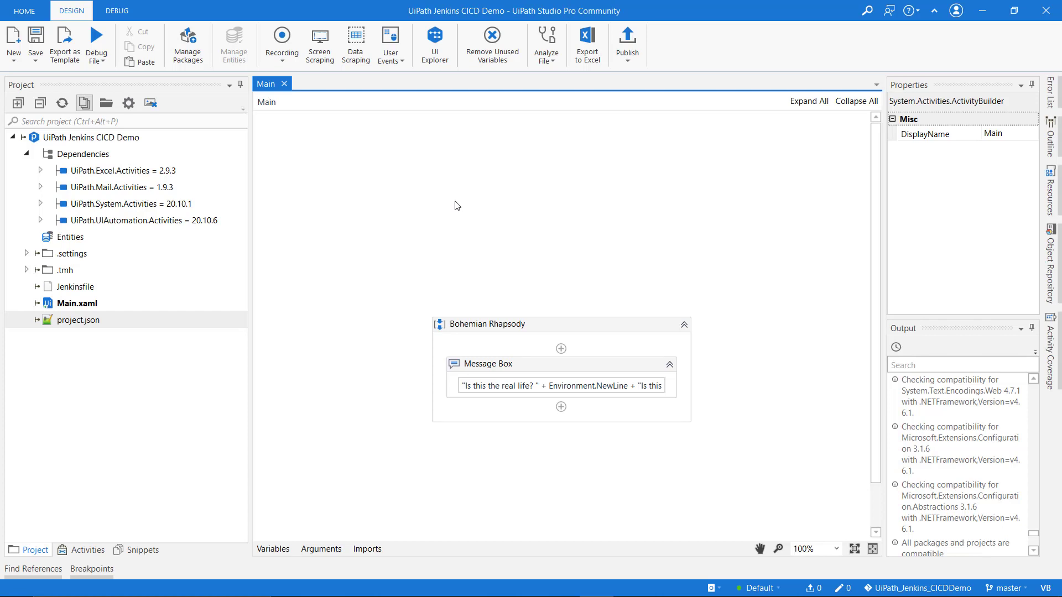
In Studio, add a second Message Box below the first with "Caught in a landslide" + Environment.NewLine + "No escape from reality", and save the workflow
left_click(88, 550)
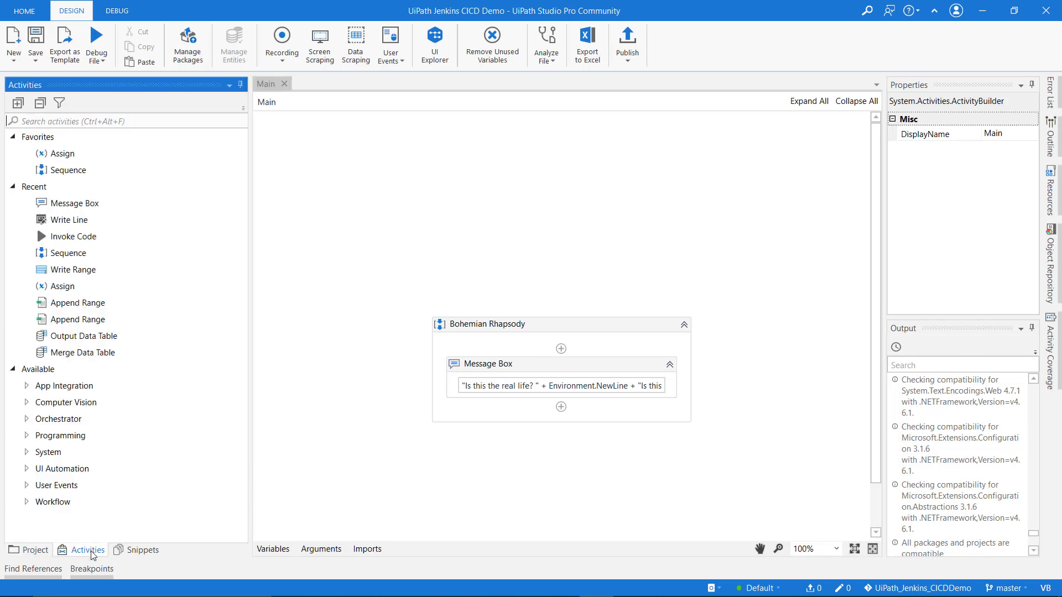
left_click_drag(83, 203, 619, 412)
left_click(492, 422)
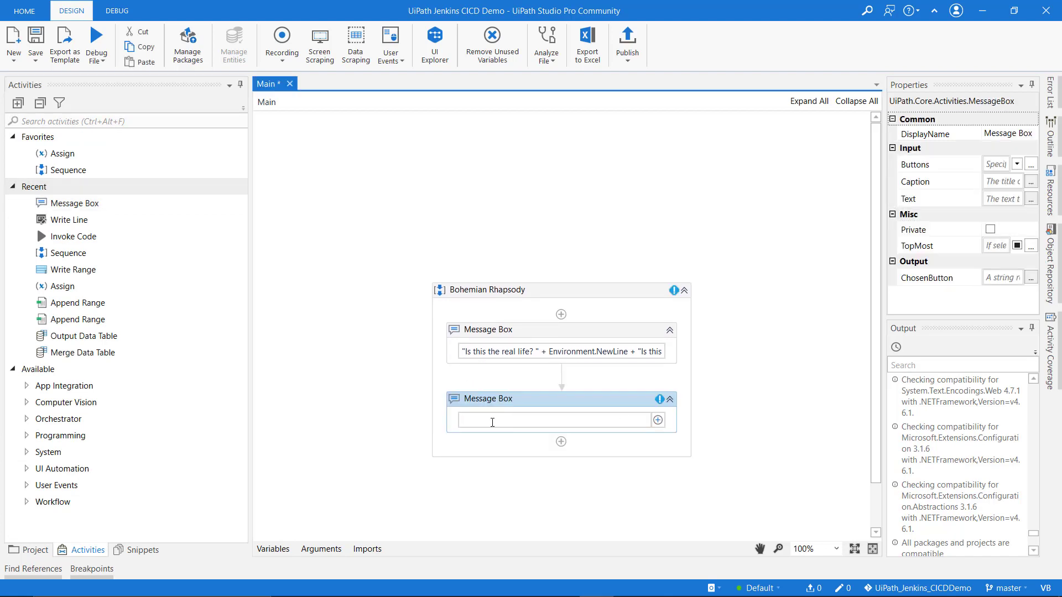
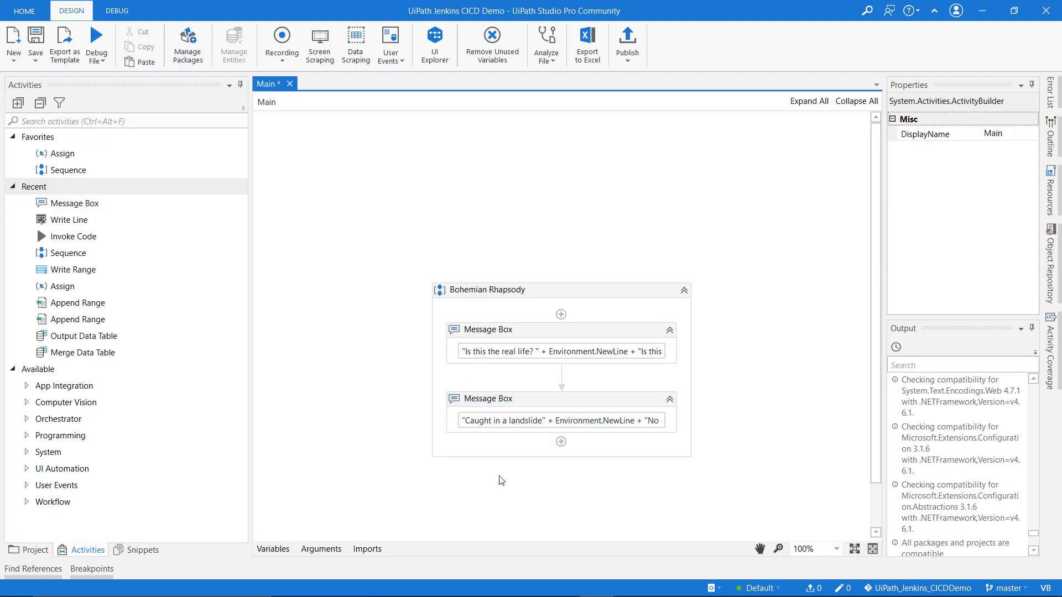
left_click(34, 40)
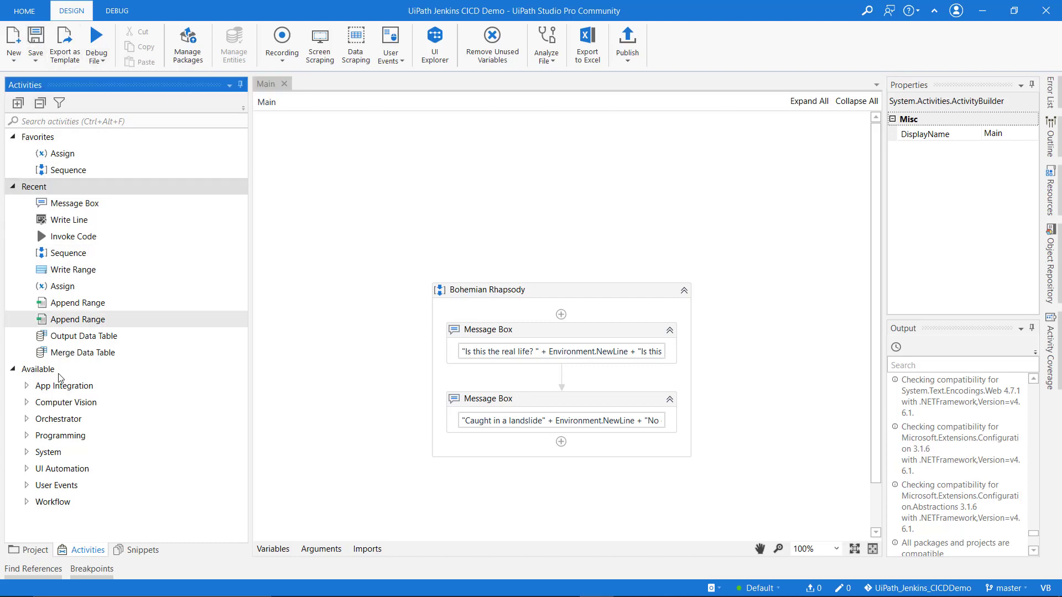
Commit and push the modified Main.xaml with the commit message "Landslide + Escape from reality"
left_click(47, 549)
right_click(93, 143)
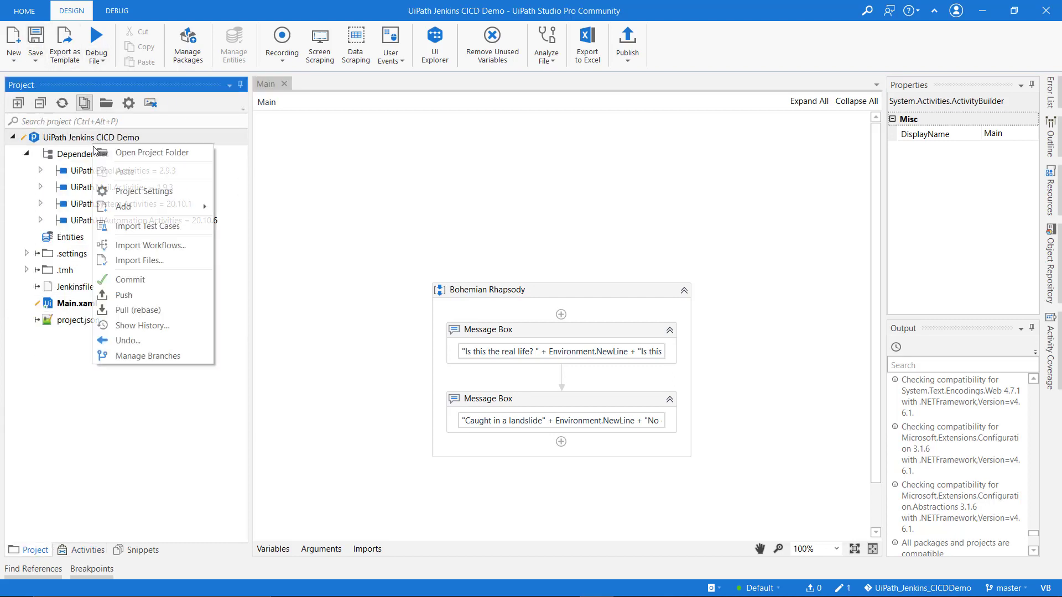
left_click(118, 278)
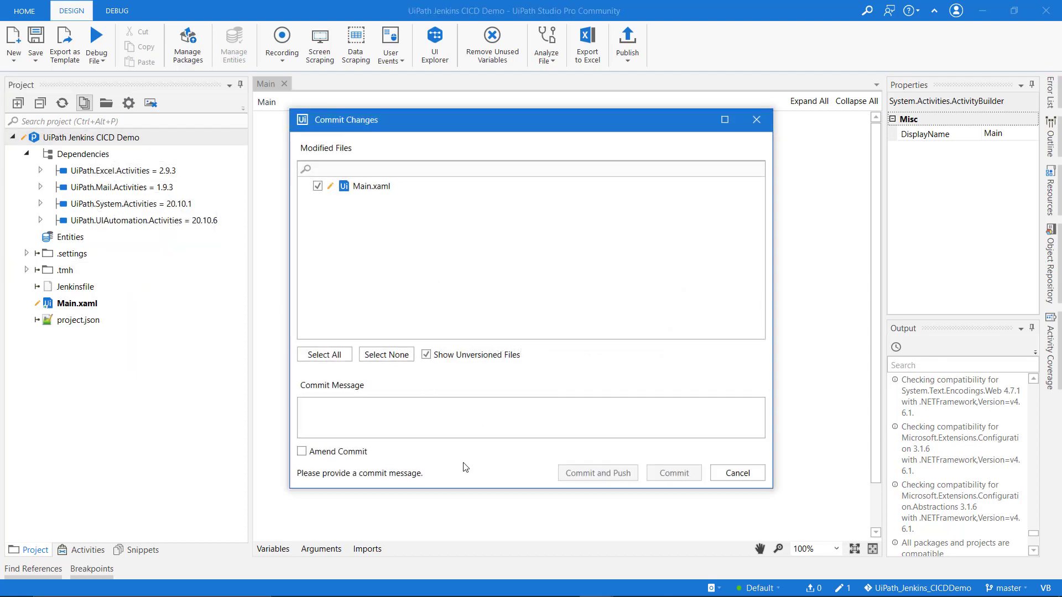
type("Landsli")
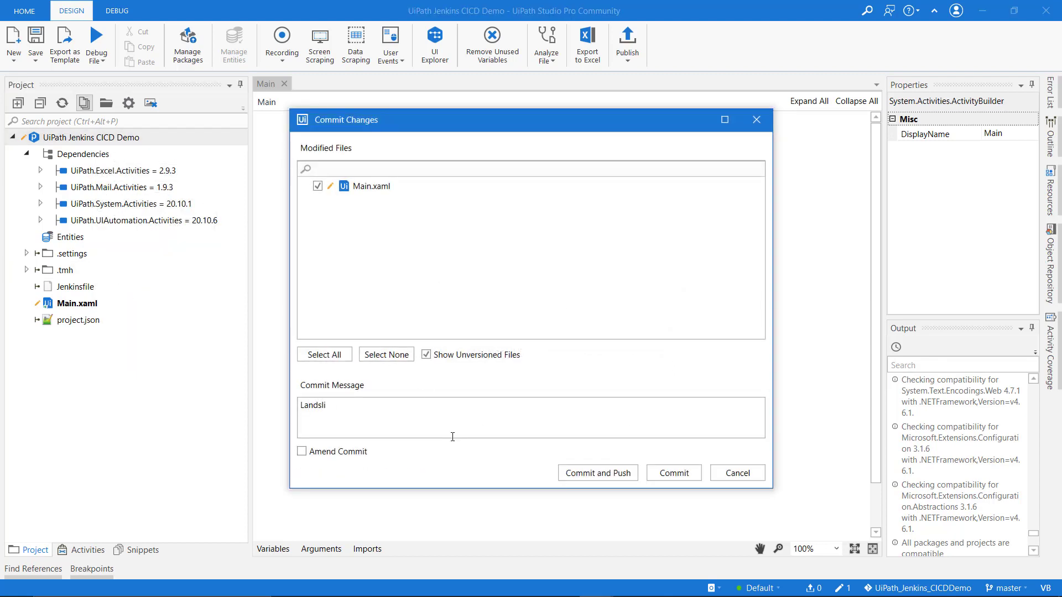
type("de + Escape from reality")
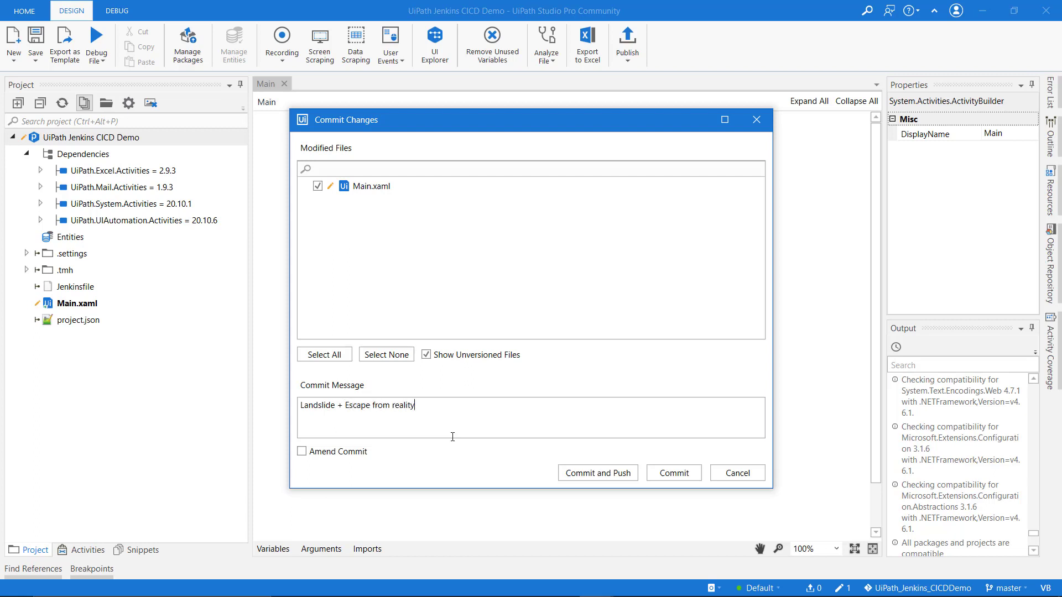
left_click(609, 477)
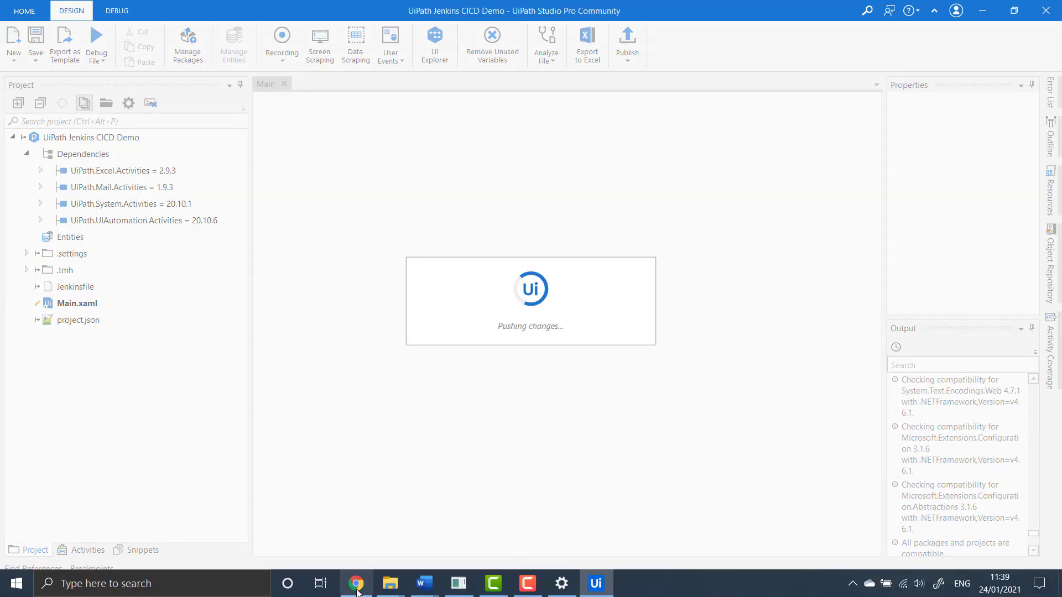
Switch to Jenkins in the browser, check the master branch's build stages in UiPath_Jenkins_CICDDemo and close the extra Jenkins tab
left_click(355, 587)
left_click(361, 11)
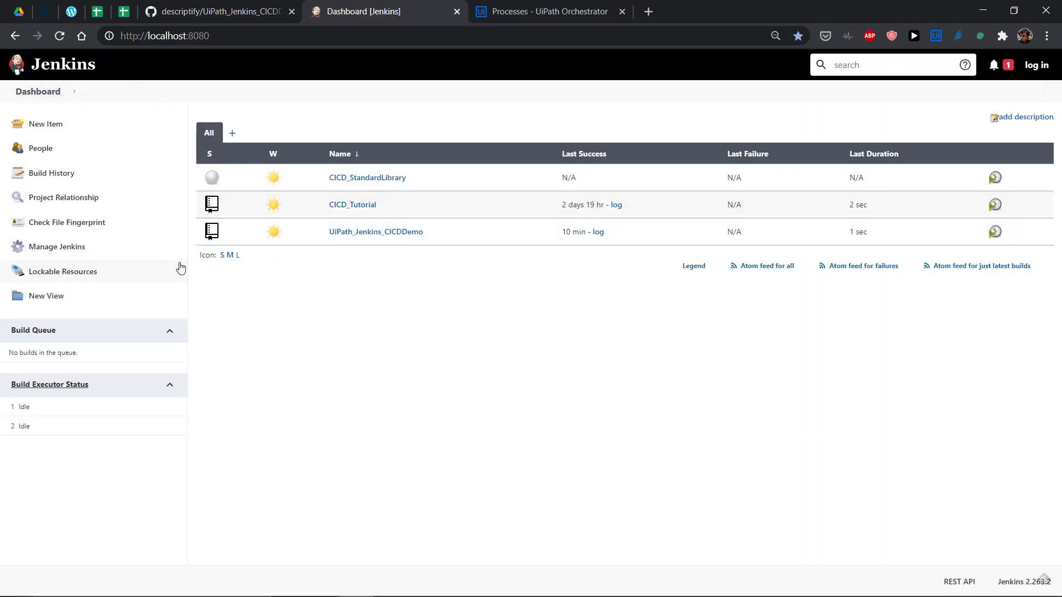
left_click(362, 235)
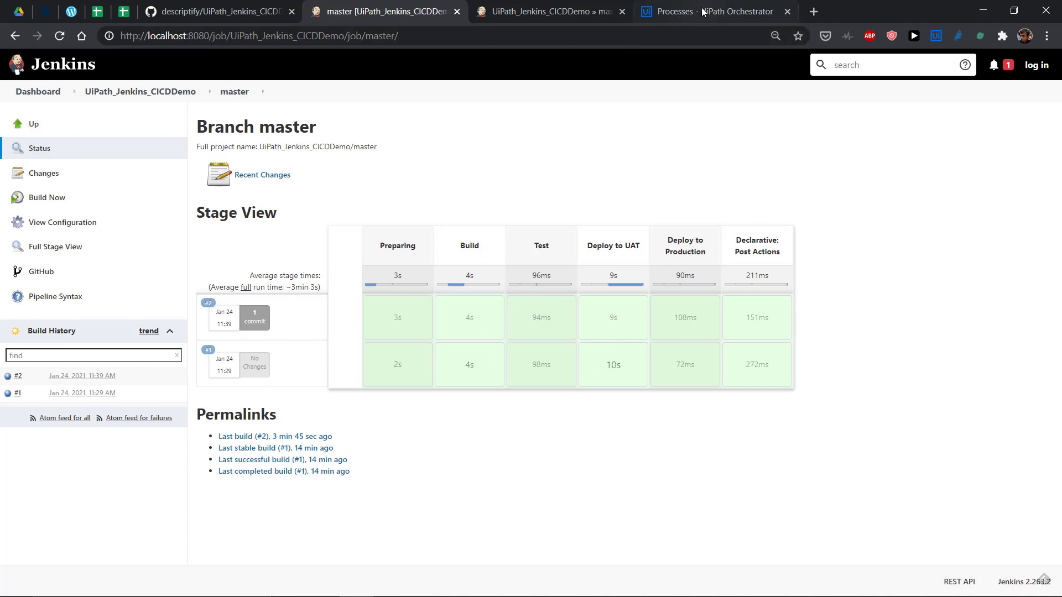
left_click(621, 11)
Refresh Orchestrator's process list, run the updated UiPath.Jenkins.CICD.Demo_Dev on the available robot and acknowledge both message boxes
left_click(565, 14)
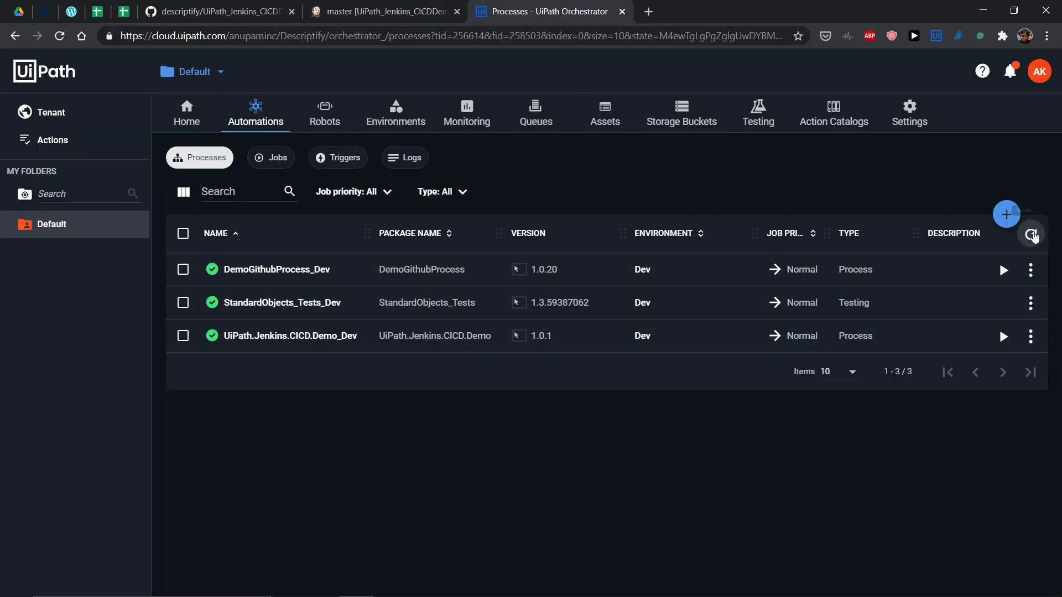
left_click(1030, 234)
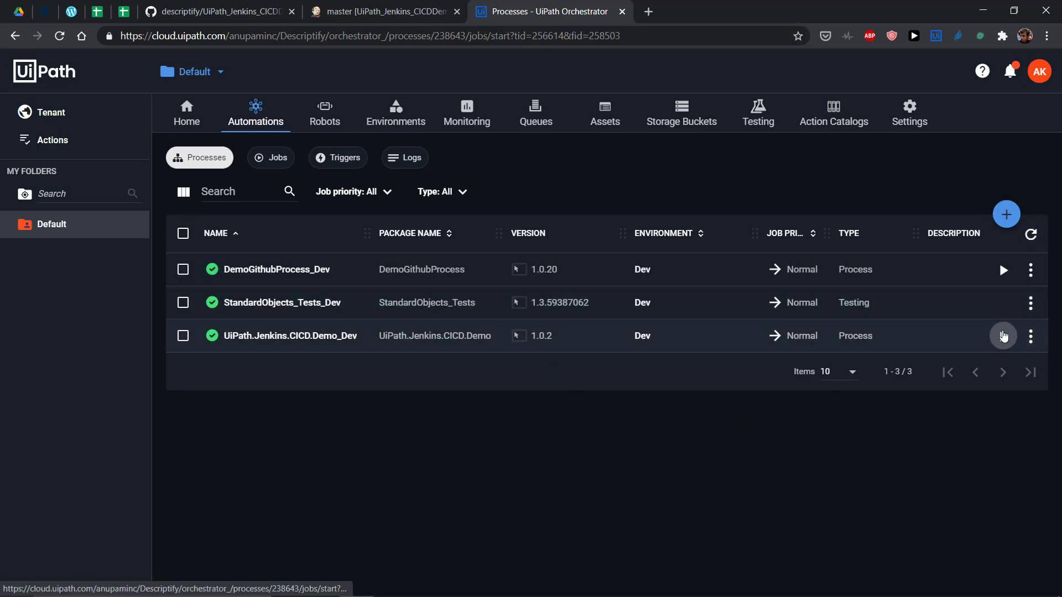
left_click(1002, 337)
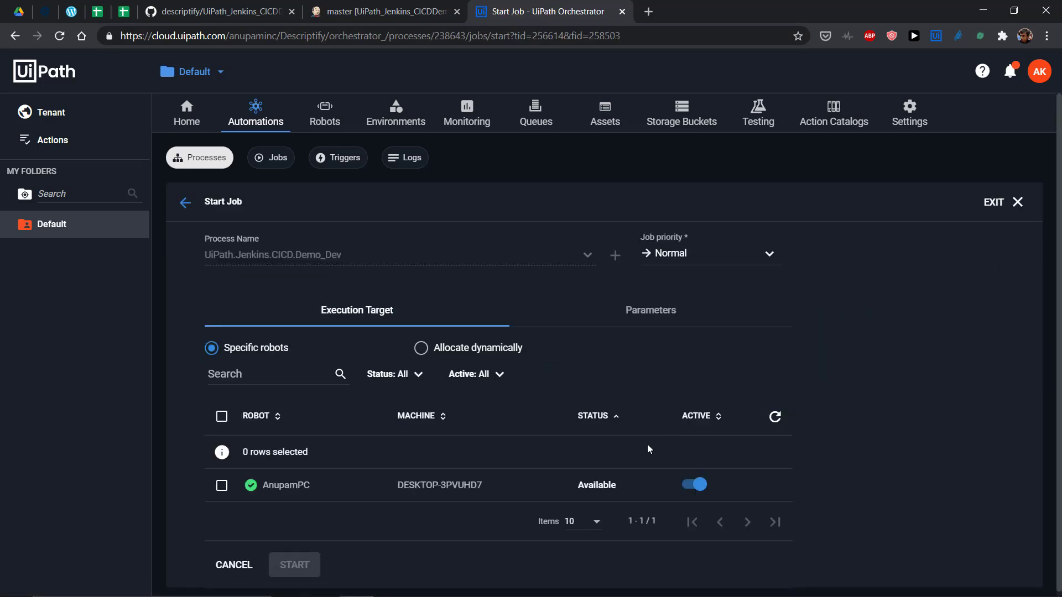
left_click(221, 485)
left_click(293, 565)
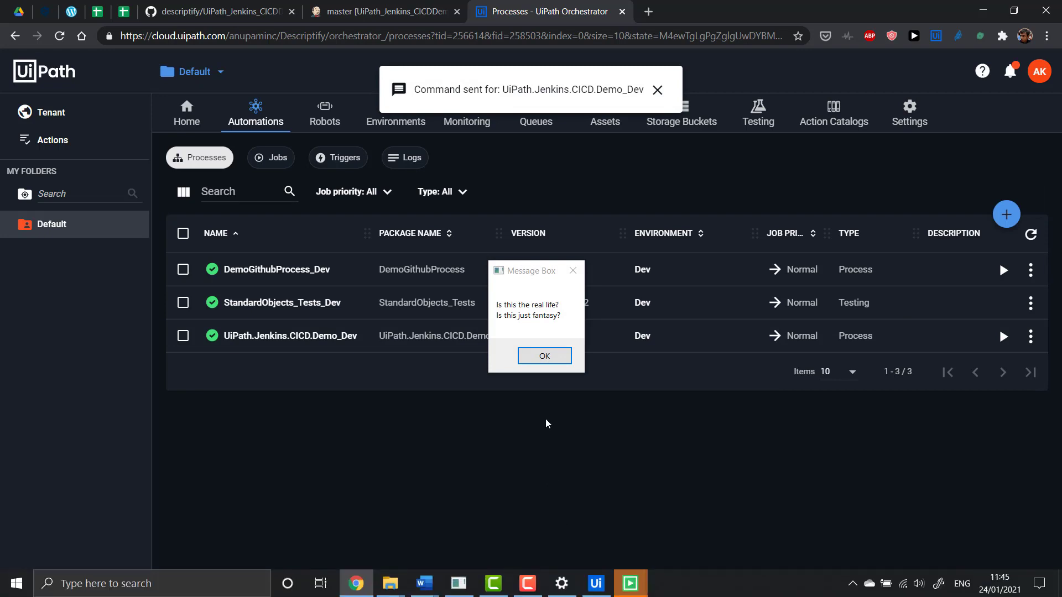
left_click(545, 356)
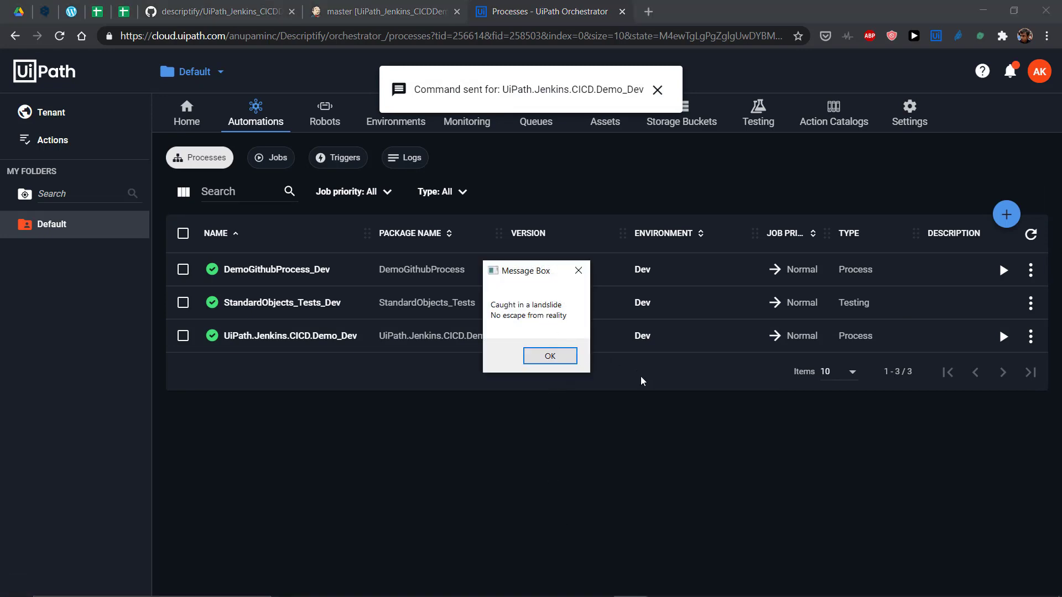
left_click(568, 361)
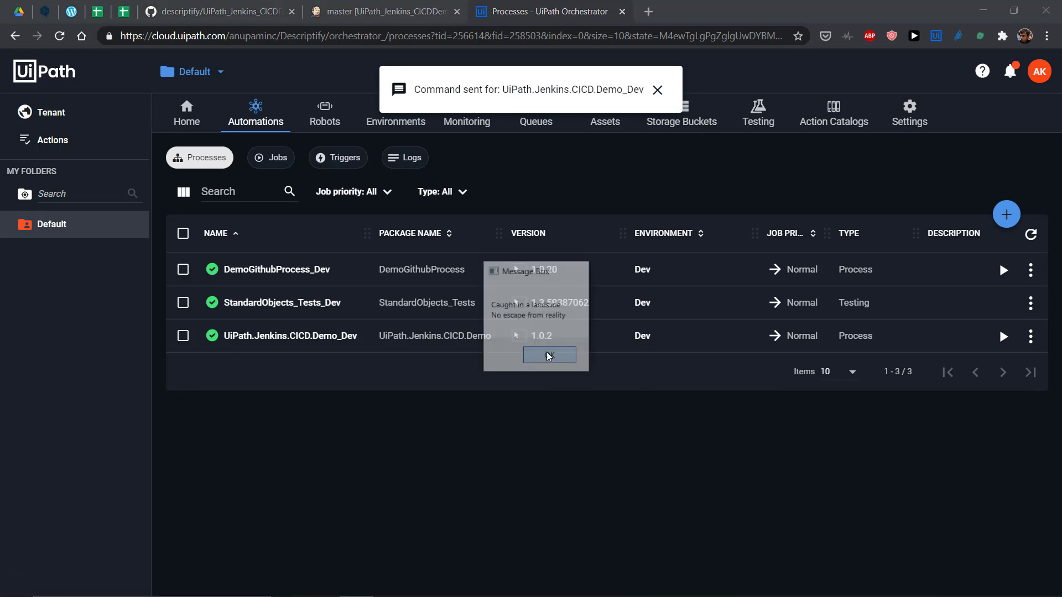